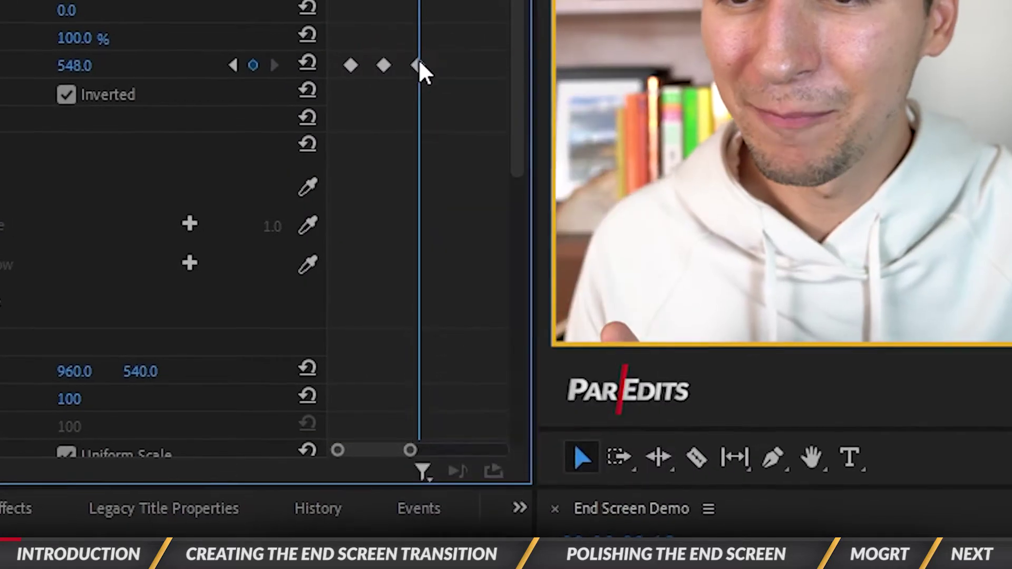
{"action": "right_click", "coordinate": [418, 68]}
{"action": "left_click", "coordinate": [459, 474]}
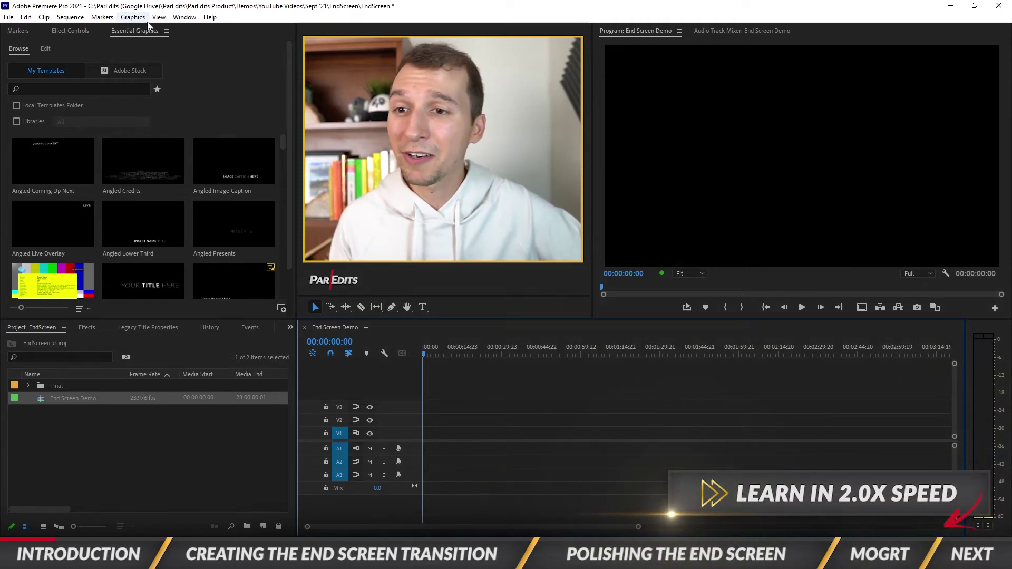
Bring up the Essential Graphics tools in edit mode.
{"action": "left_click", "coordinate": [179, 18]}
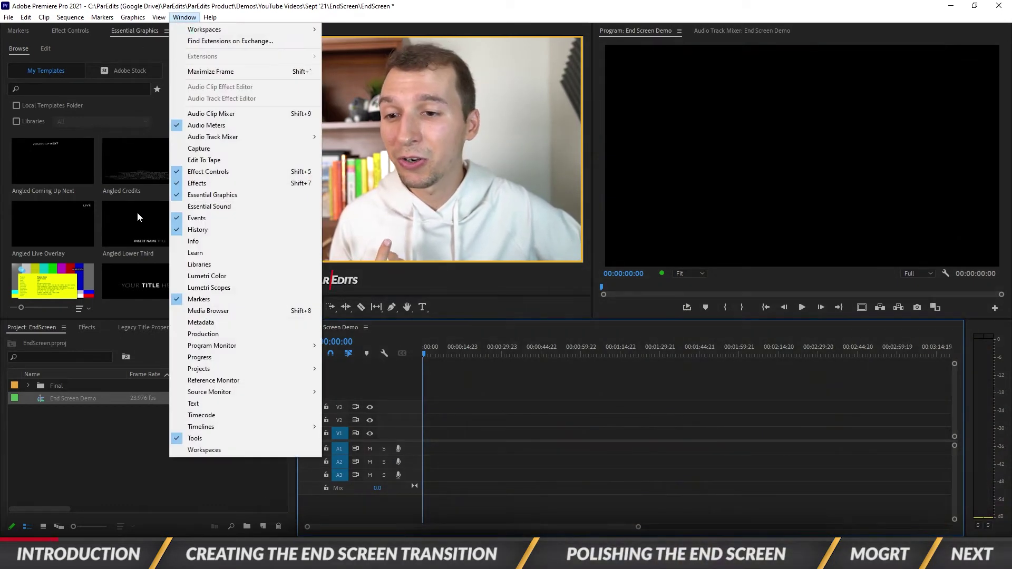
{"action": "left_click", "coordinate": [185, 197]}
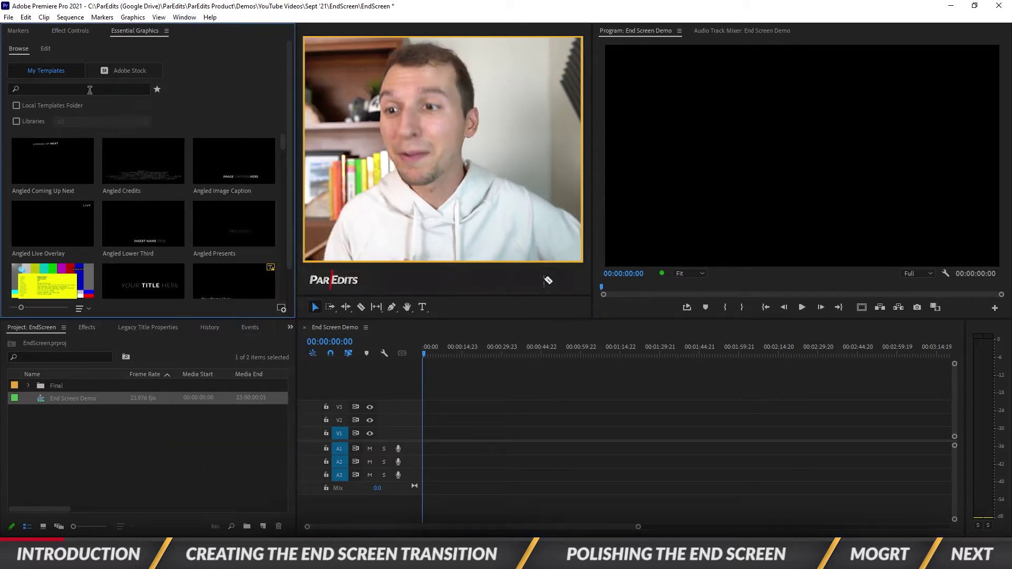
{"action": "left_click", "coordinate": [45, 47]}
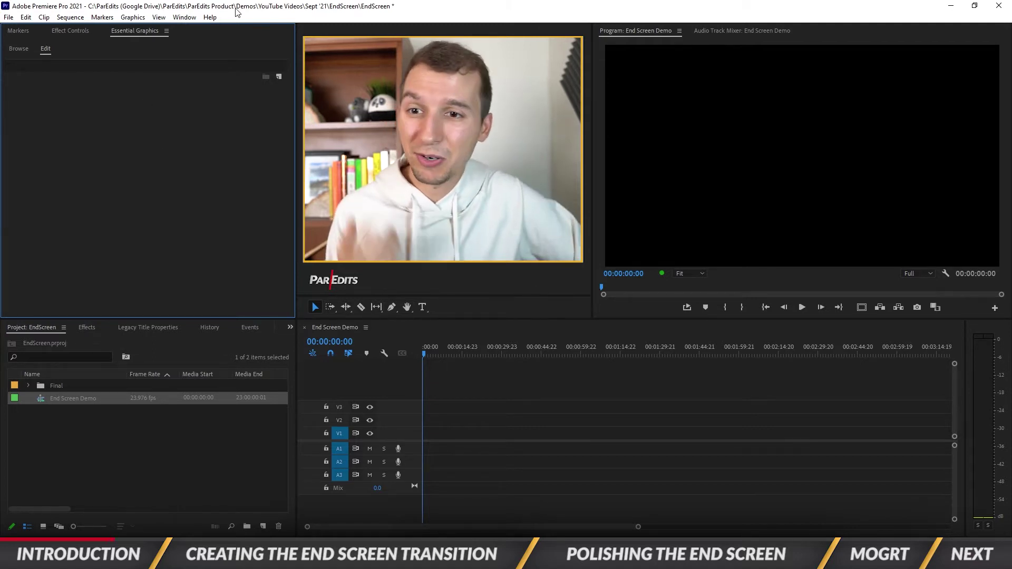
Create a new graphic layer from the C0132 clip in the Demo Footage folder.
{"action": "left_click", "coordinate": [278, 77]}
{"action": "left_click", "coordinate": [286, 140]}
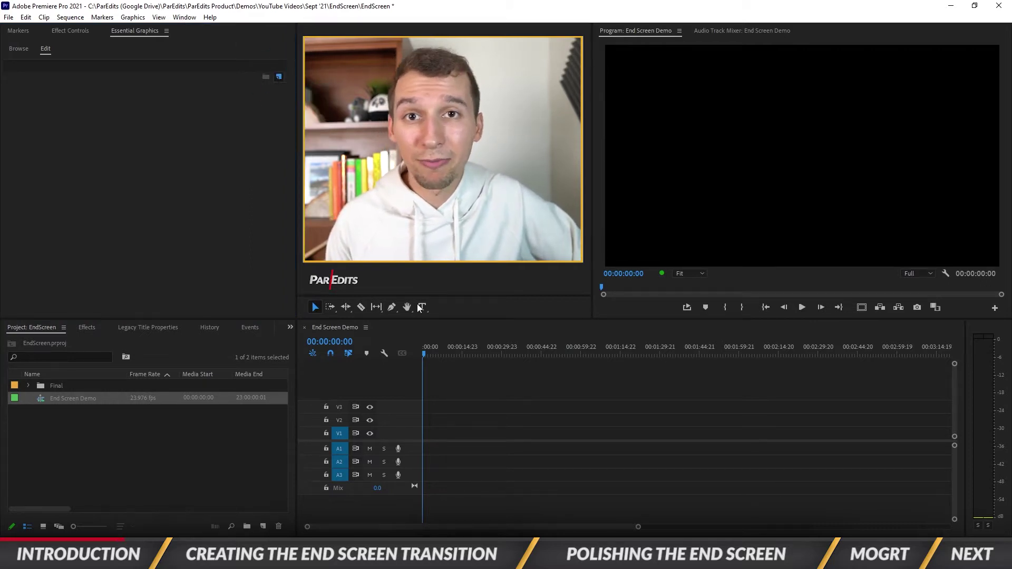
{"action": "left_click", "coordinate": [216, 52]}
{"action": "double_click", "coordinate": [143, 177]}
{"action": "double_click", "coordinate": [147, 122]}
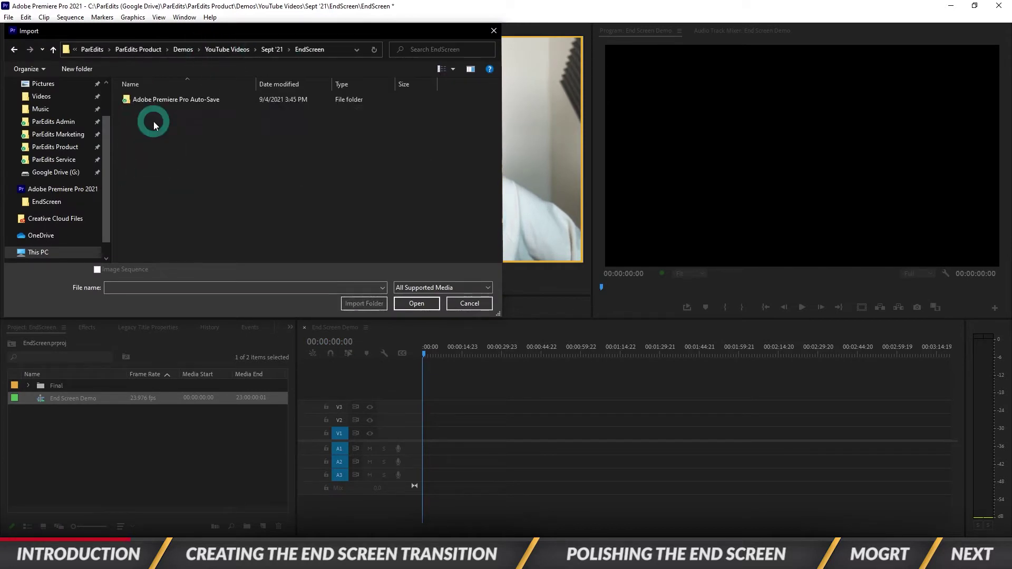
{"action": "left_click", "coordinate": [382, 288]}
{"action": "left_click", "coordinate": [245, 296]}
{"action": "left_click", "coordinate": [397, 304]}
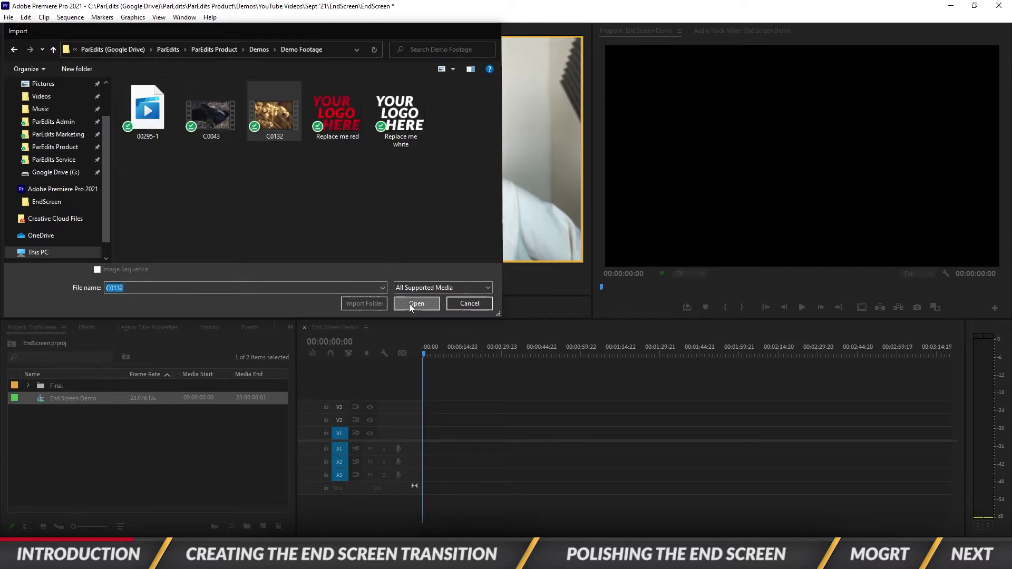
{"action": "key", "text": "comma"}
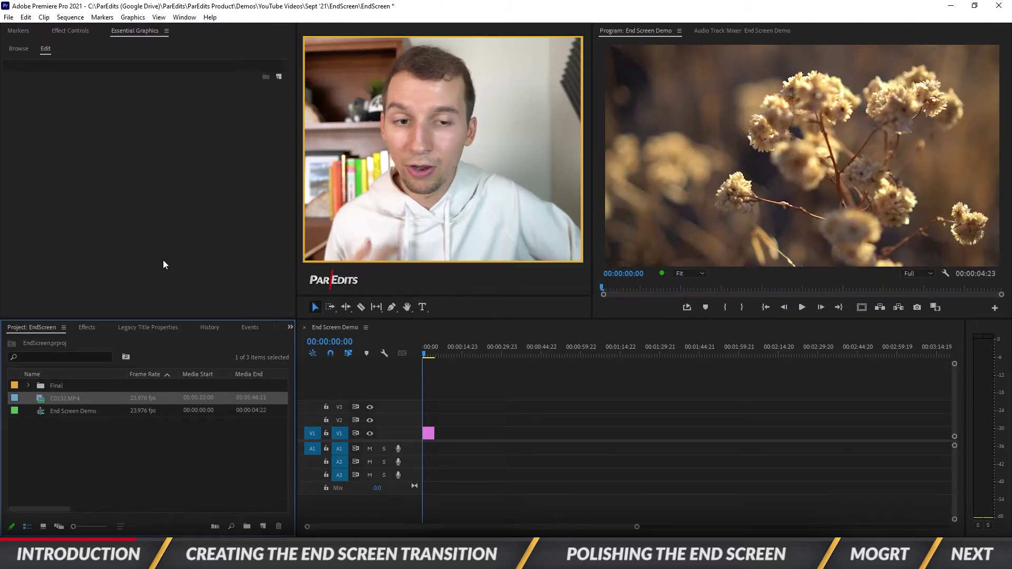
Preview the graphic clip on V1 and extend it so it ends at 00:00:10:00.
{"action": "left_click", "coordinate": [523, 426]}
{"action": "key", "text": "equal"}
{"action": "key", "text": "equal"}
{"action": "key", "text": "equal"}
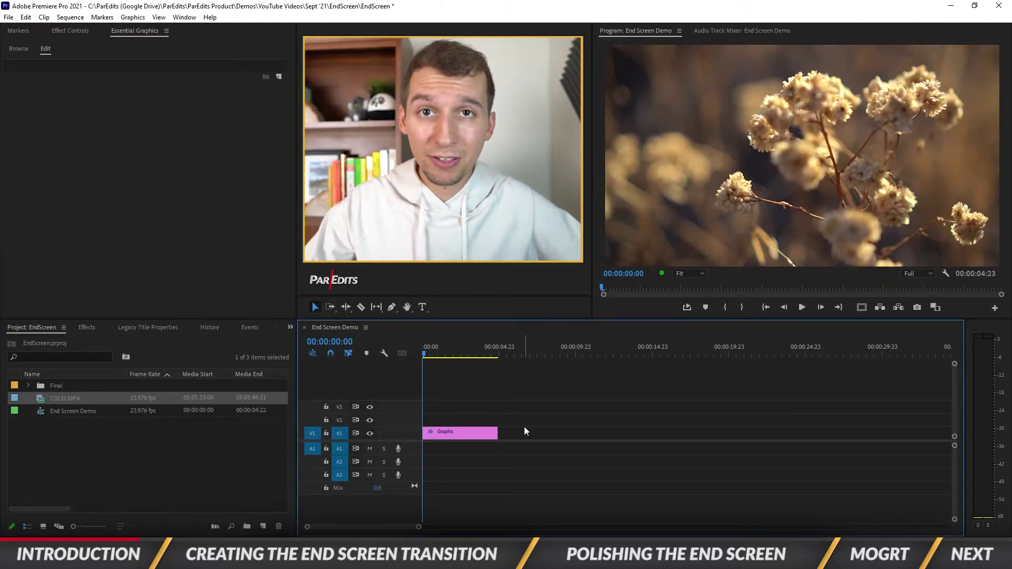
{"action": "key", "text": "space"}
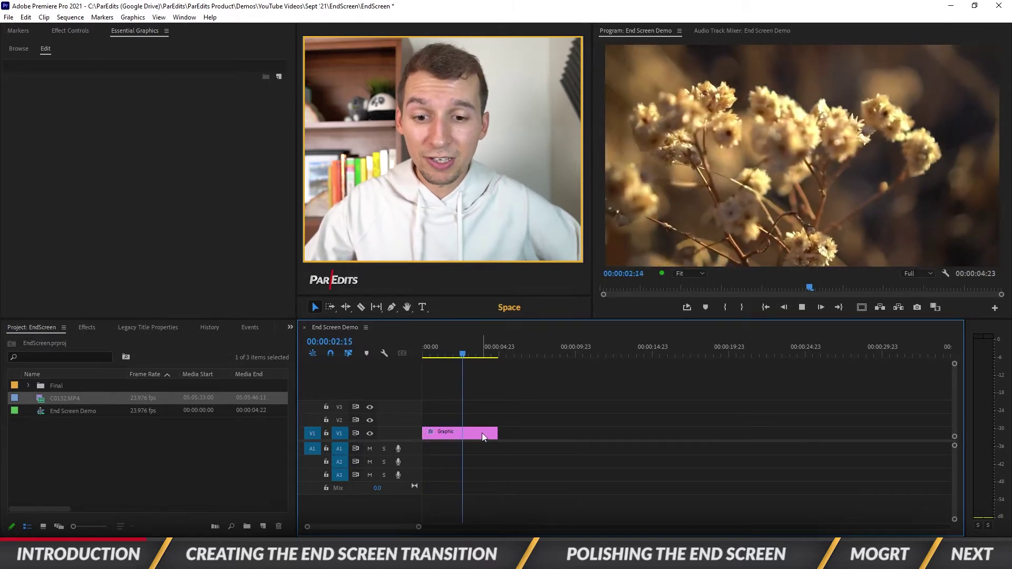
{"action": "left_click_drag", "start_coordinate": [497, 432], "coordinate": [576, 432]}
{"action": "left_click", "coordinate": [578, 352]}
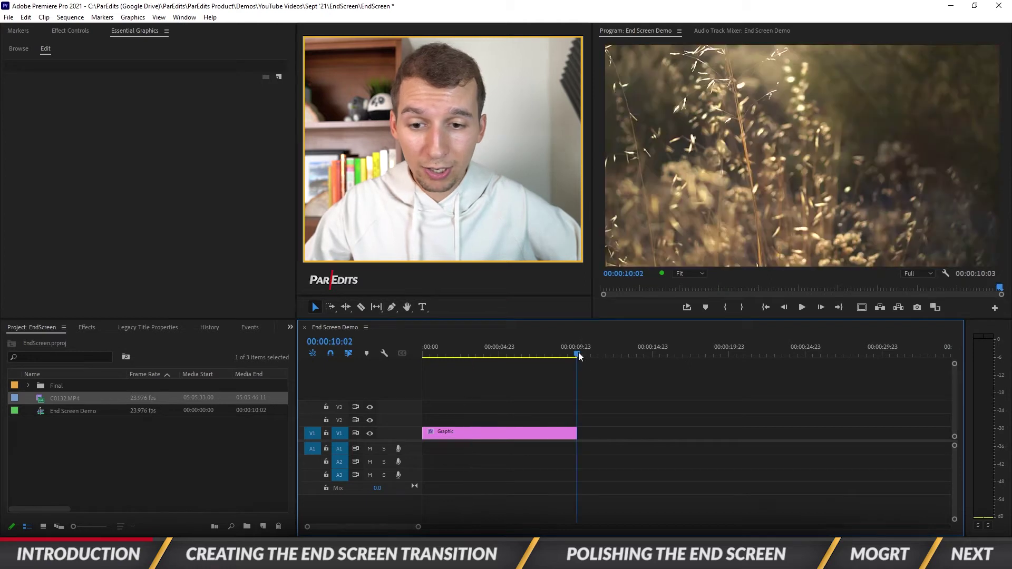
{"action": "left_click", "coordinate": [579, 354]}
{"action": "key", "text": "Left"}
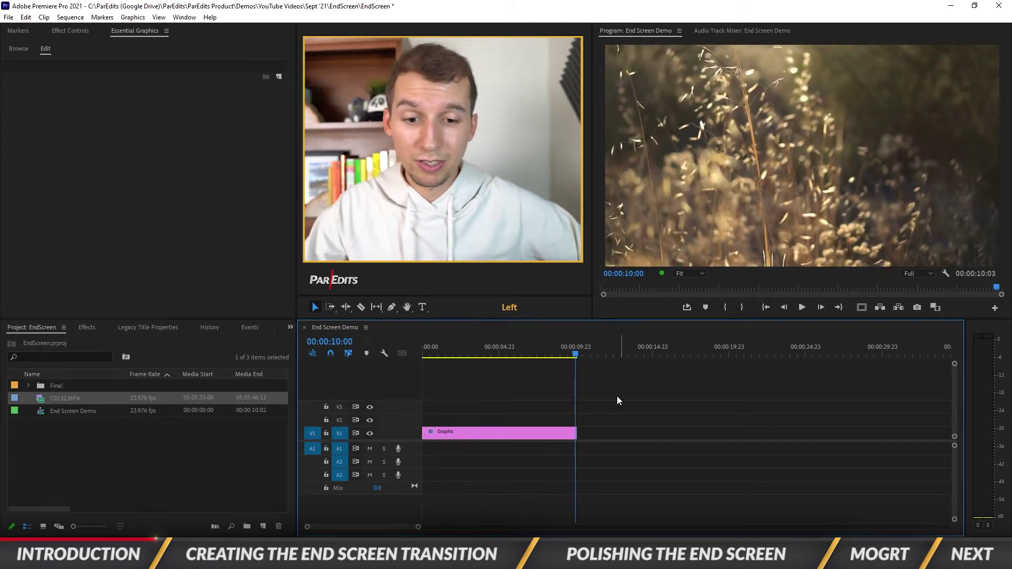
{"action": "left_click_drag", "start_coordinate": [580, 433], "coordinate": [575, 433]}
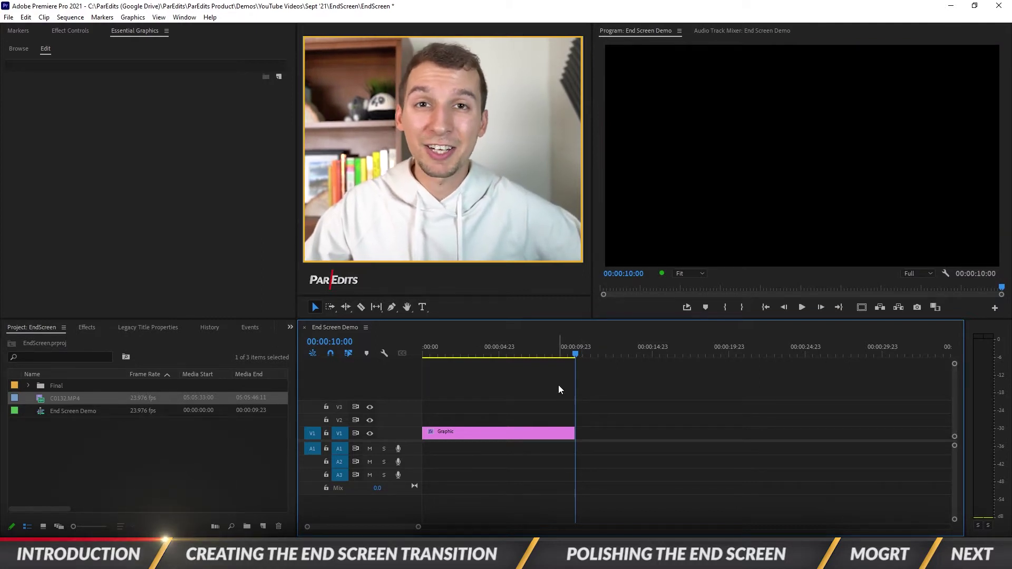
Add a rectangle layer to the graphic at the start of the sequence and enlarge it to cover the whole frame.
{"action": "left_click_drag", "start_coordinate": [543, 352], "coordinate": [417, 351]}
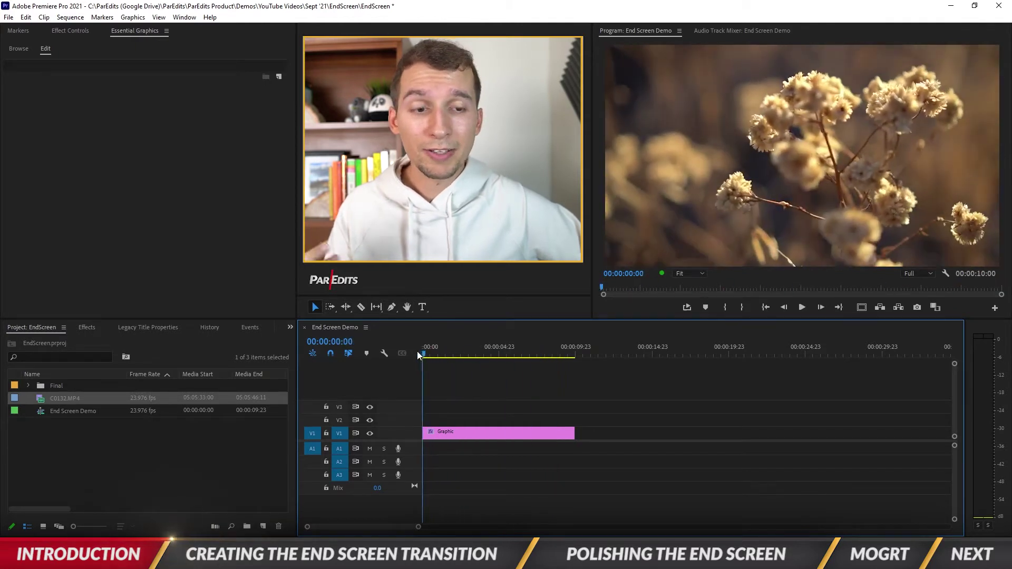
{"action": "left_click", "coordinate": [482, 431]}
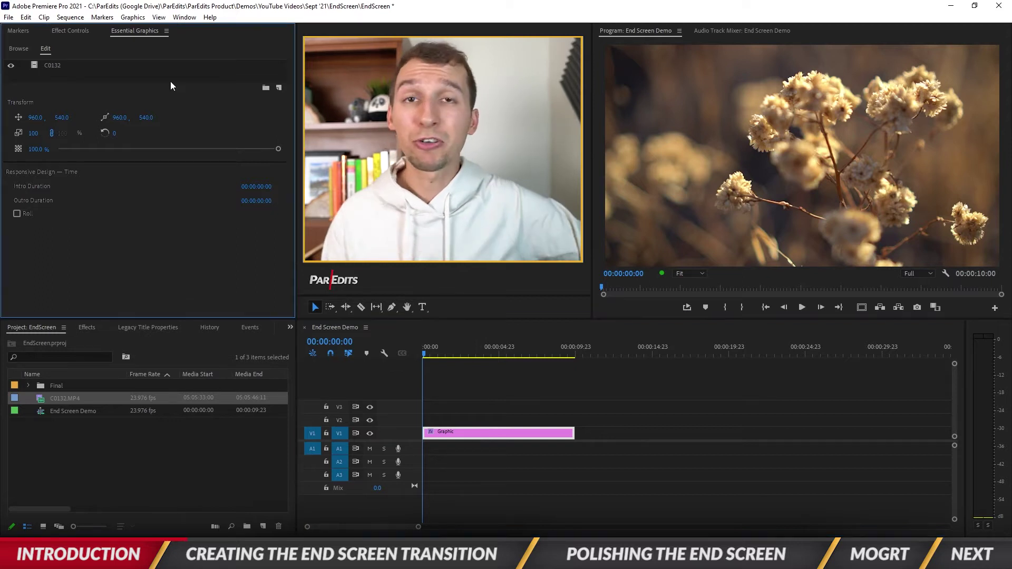
{"action": "left_click", "coordinate": [278, 88]}
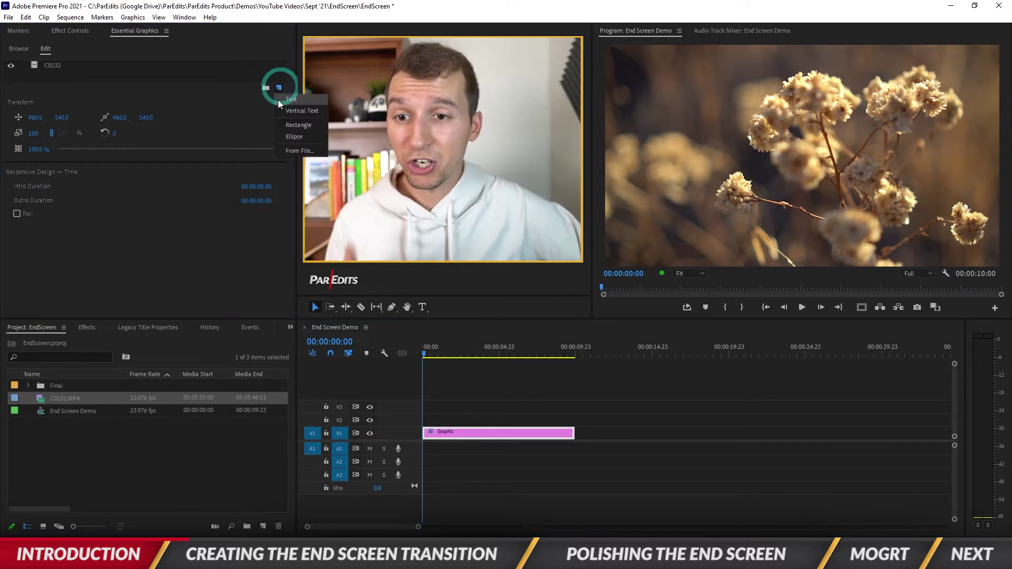
{"action": "left_click", "coordinate": [288, 125]}
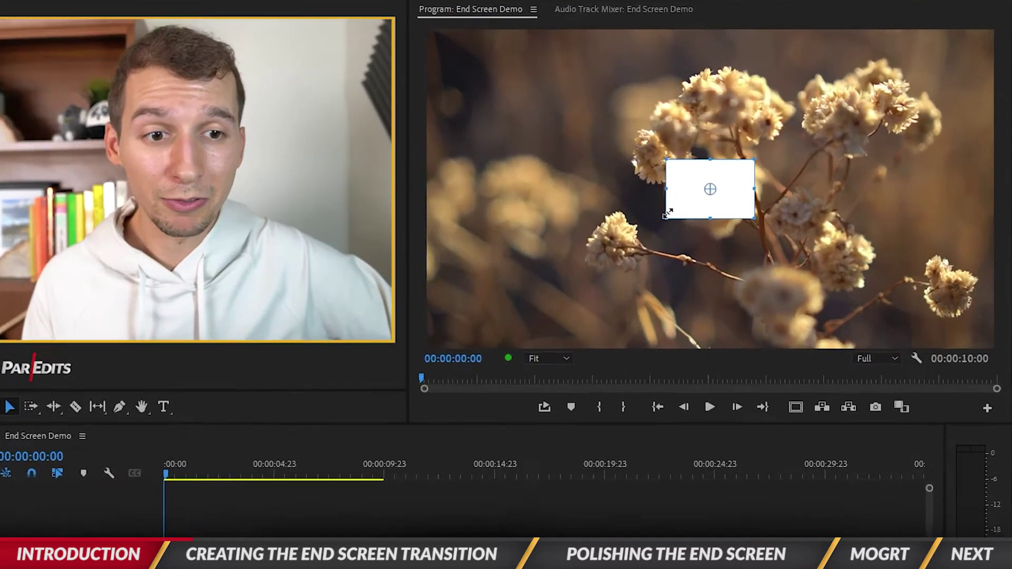
{"action": "left_click_drag", "start_coordinate": [668, 213], "coordinate": [426, 348]}
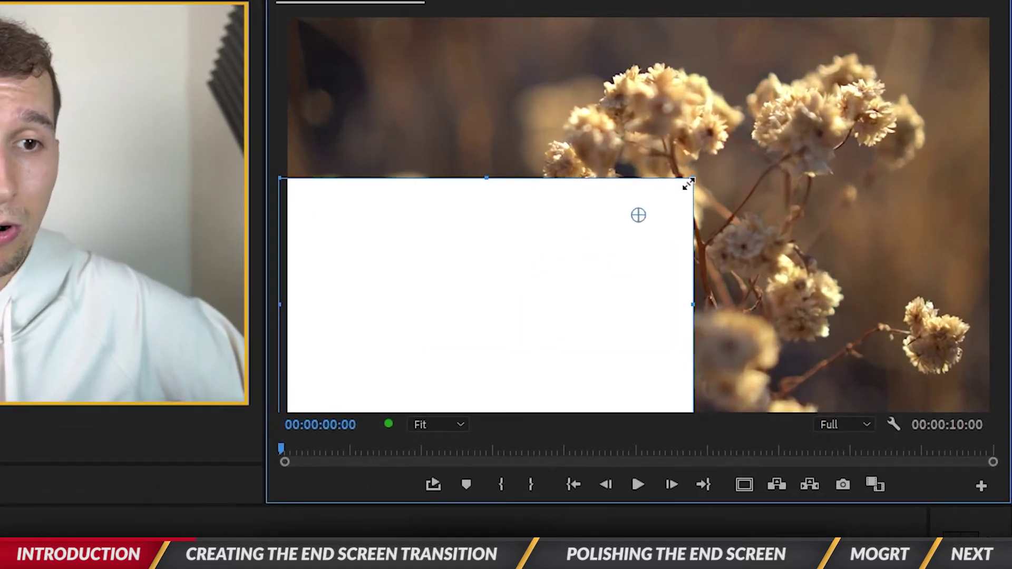
{"action": "left_click_drag", "start_coordinate": [689, 184], "coordinate": [989, 18]}
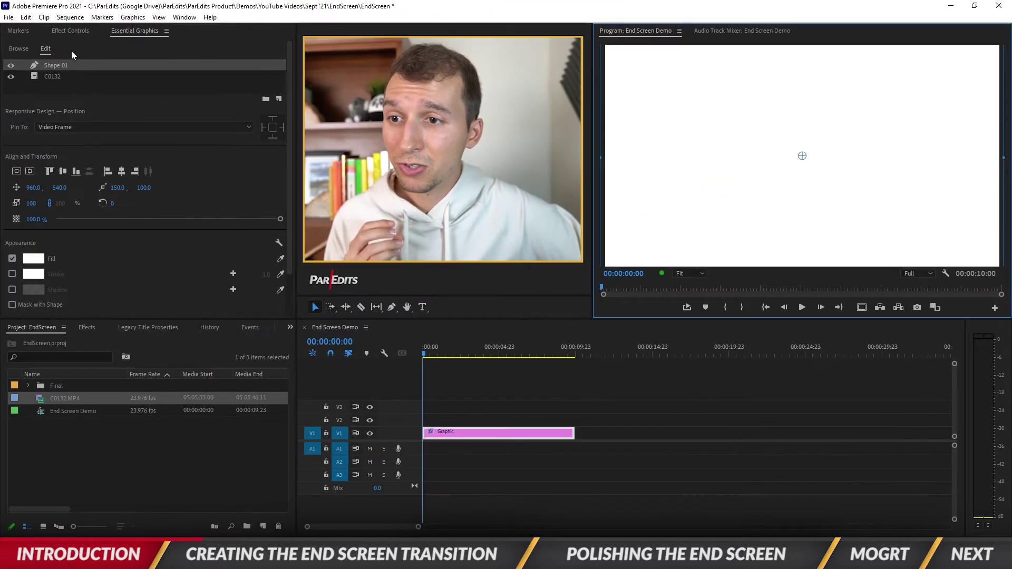
Rename the rectangle layer as Transparency Rectangle.
{"action": "right_click", "coordinate": [71, 65]}
{"action": "left_click", "coordinate": [93, 74]}
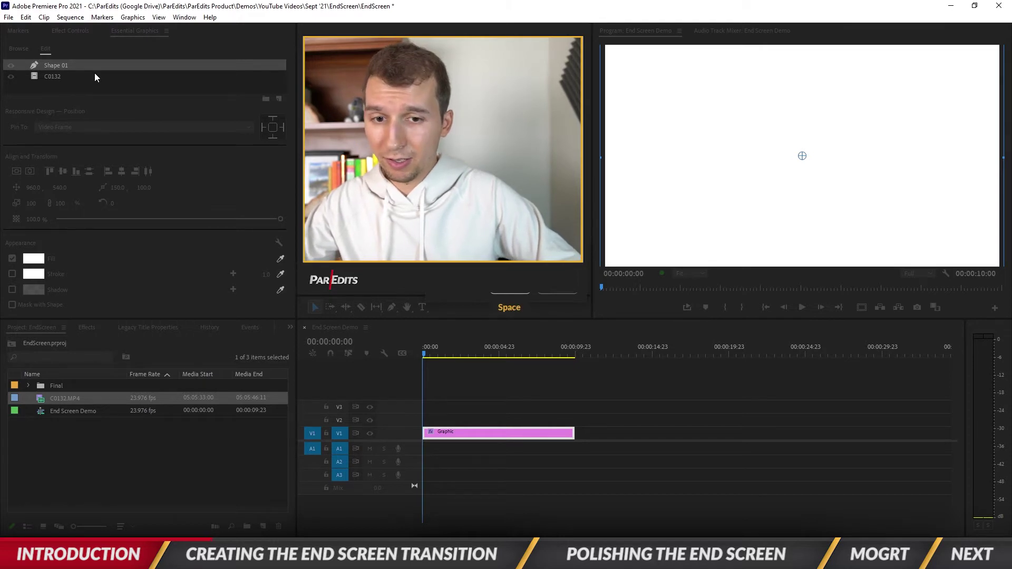
{"action": "key", "text": "Return"}
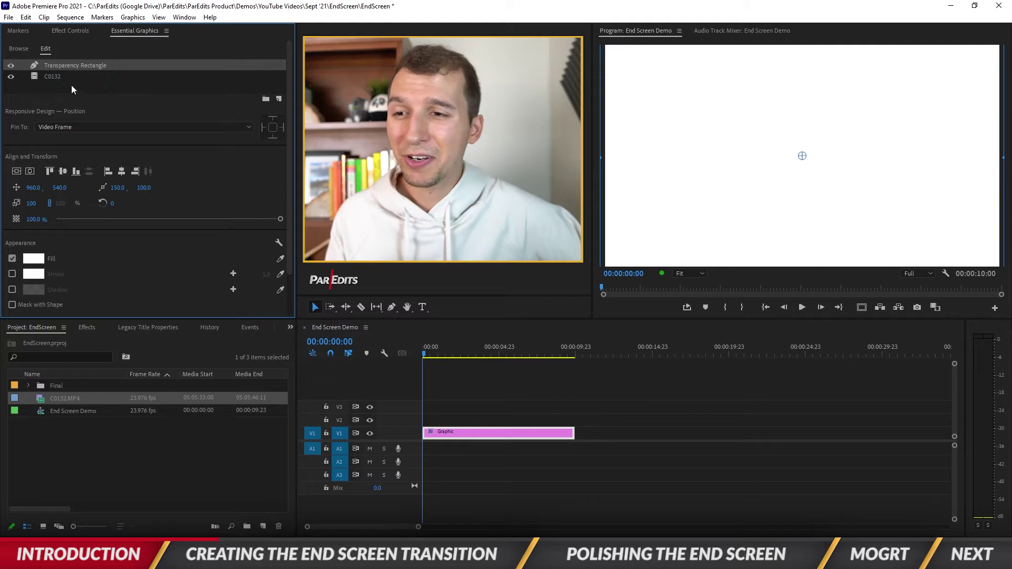
Make the Transparency Rectangle mask with its shape and invert that mask.
{"action": "scroll", "coordinate": [124, 265], "scroll_direction": "down", "scroll_amount": 2}
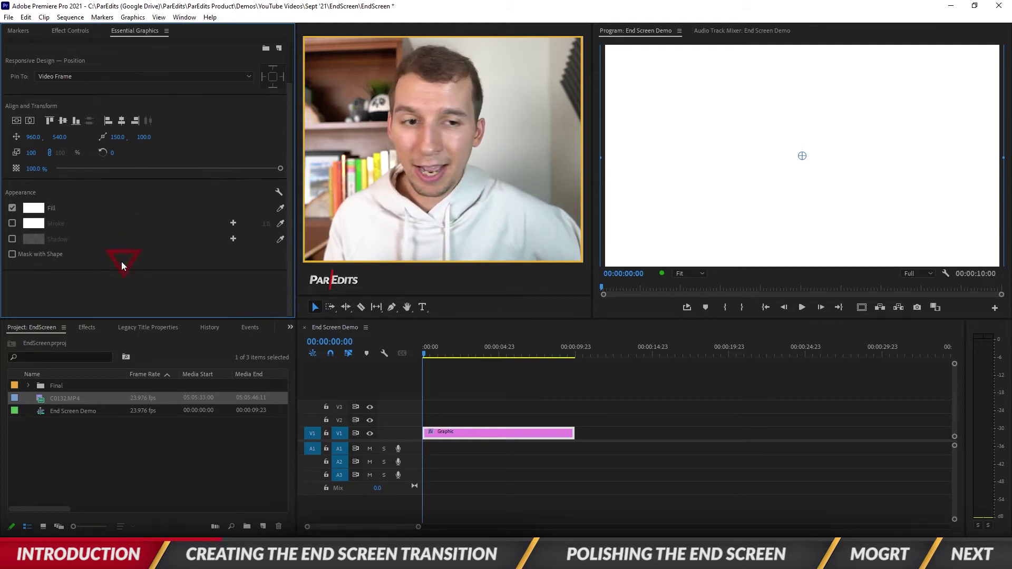
{"action": "left_click", "coordinate": [13, 254]}
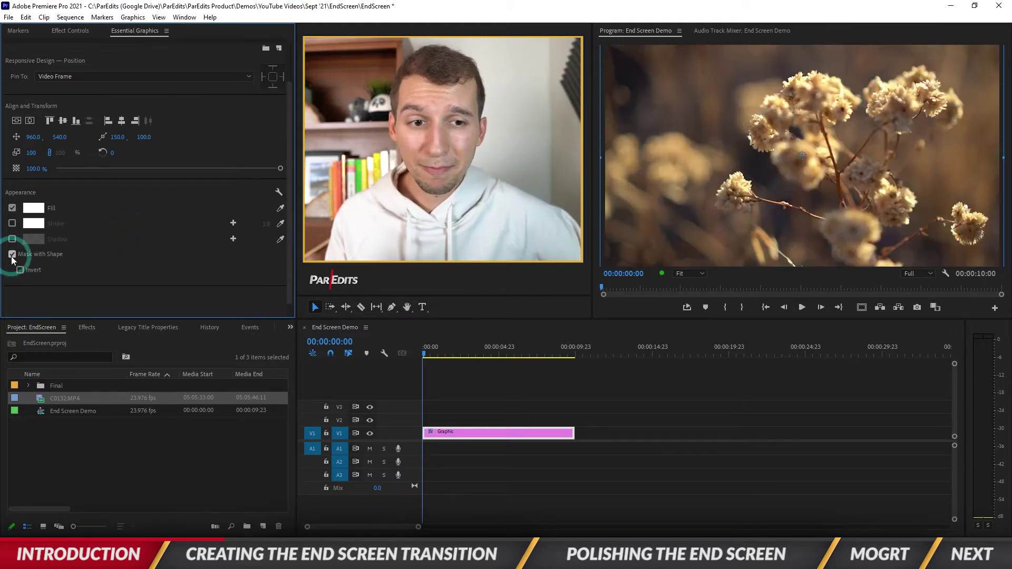
{"action": "left_click", "coordinate": [19, 270]}
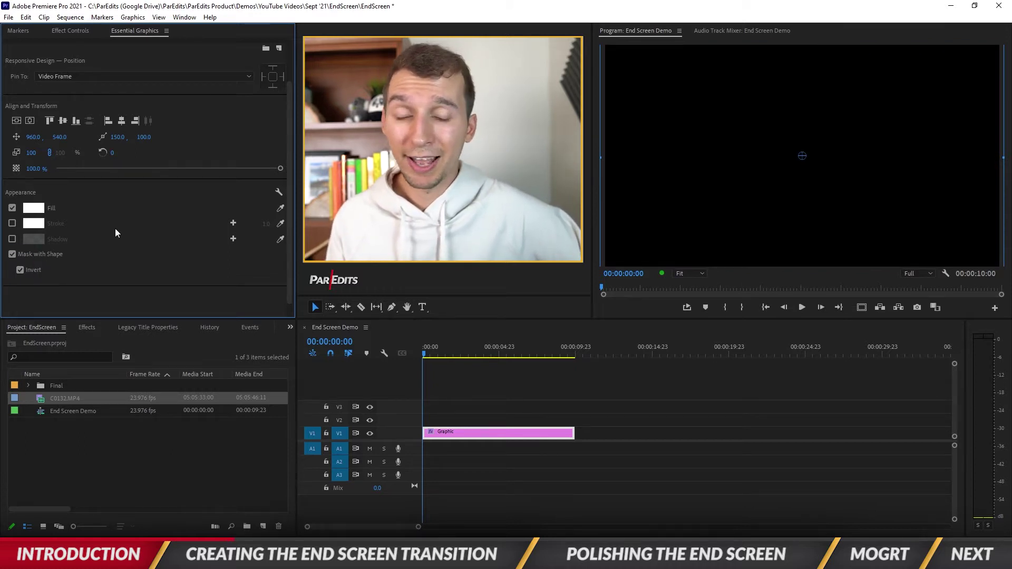
Check the inverted mask against the transparency grid by switching the inversion off and on, and hide the grid again.
{"action": "left_click", "coordinate": [945, 273]}
{"action": "left_click", "coordinate": [906, 388]}
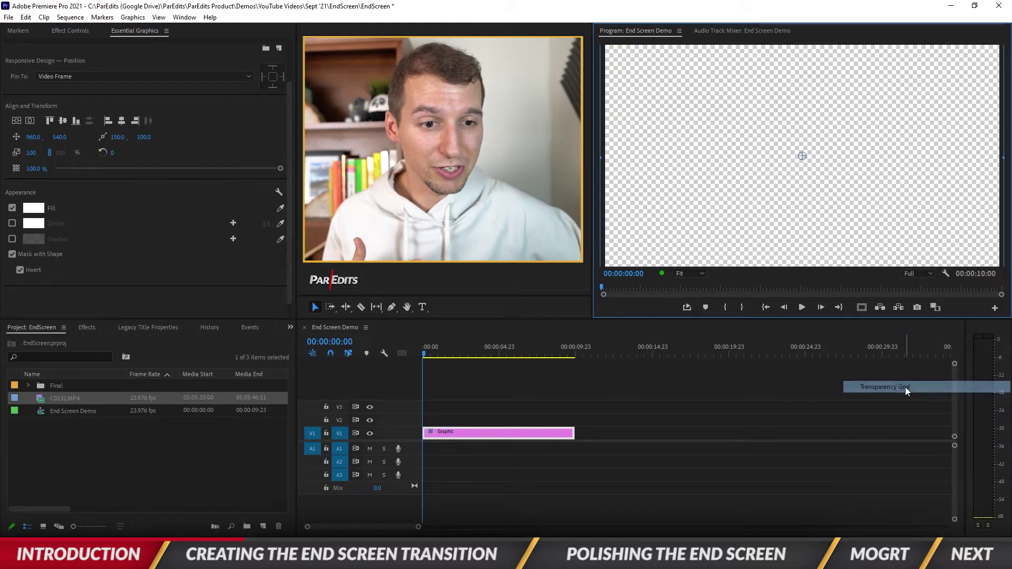
{"action": "left_click", "coordinate": [20, 270]}
{"action": "left_click", "coordinate": [20, 269]}
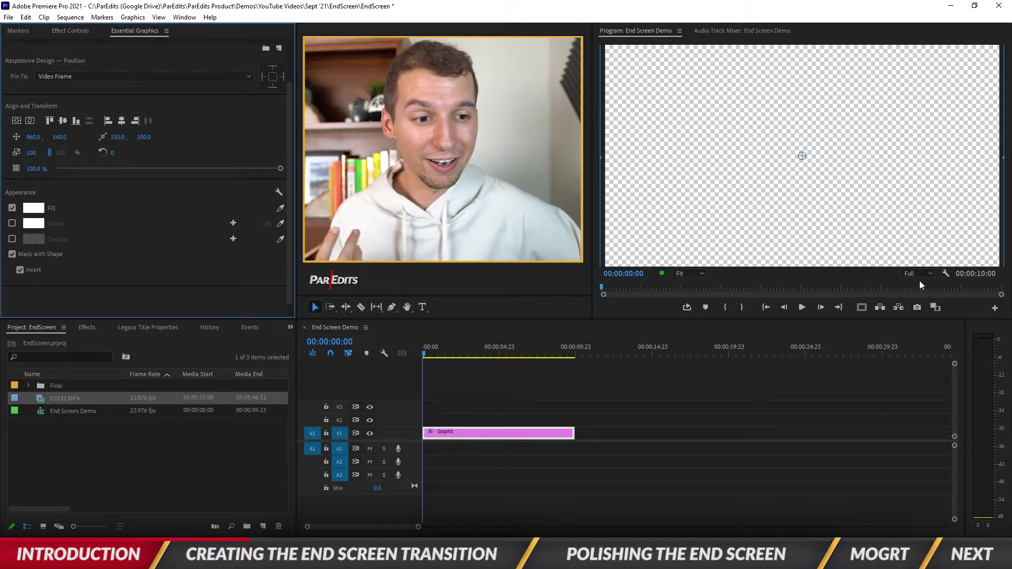
{"action": "left_click", "coordinate": [945, 274]}
{"action": "left_click", "coordinate": [899, 387]}
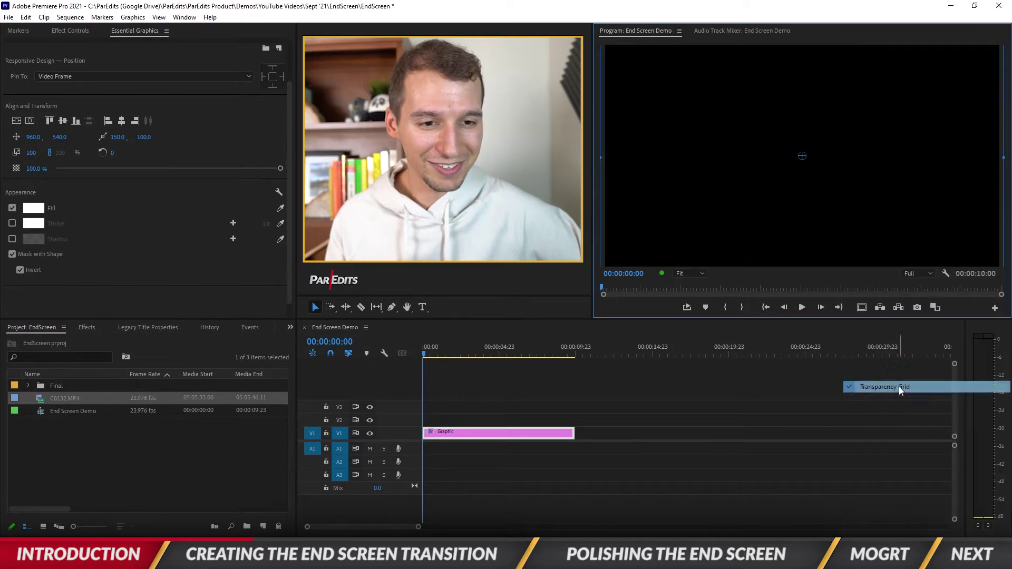
Add a second rectangle layer above the Transparency Rectangle and enlarge it to cover the whole frame.
{"action": "scroll", "coordinate": [170, 276], "scroll_direction": "up", "scroll_amount": 2}
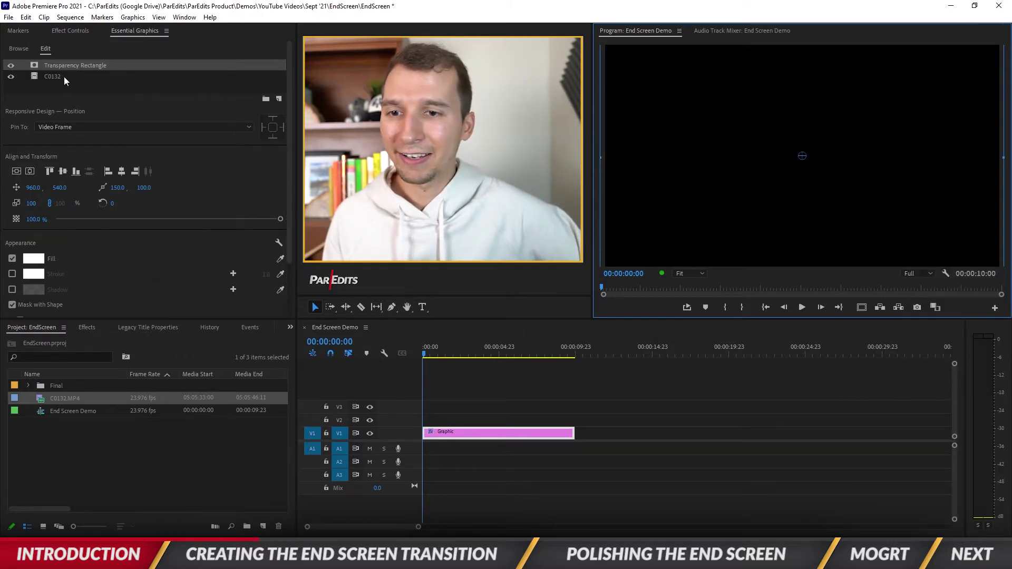
{"action": "left_click", "coordinate": [278, 99]}
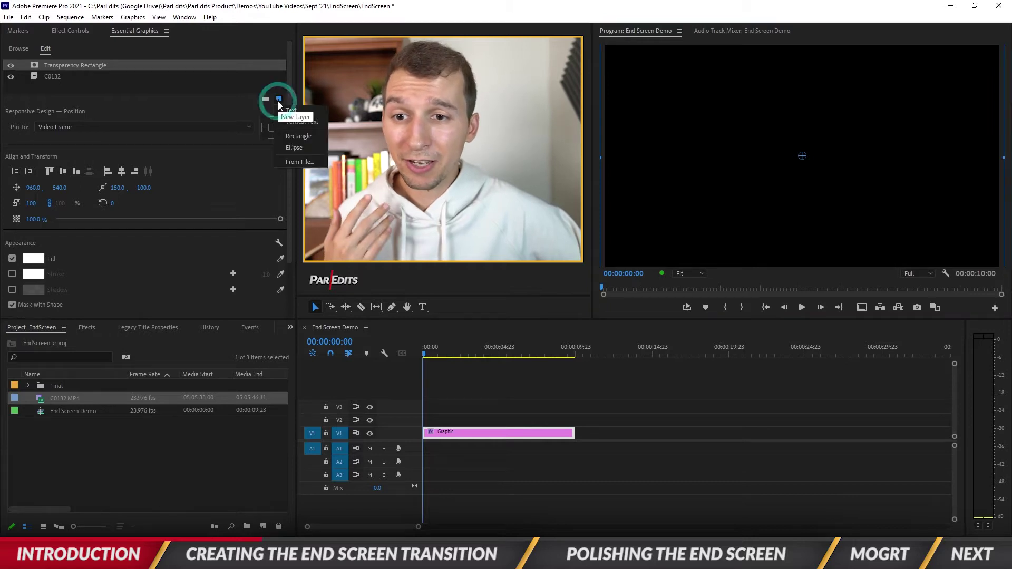
{"action": "left_click", "coordinate": [290, 137]}
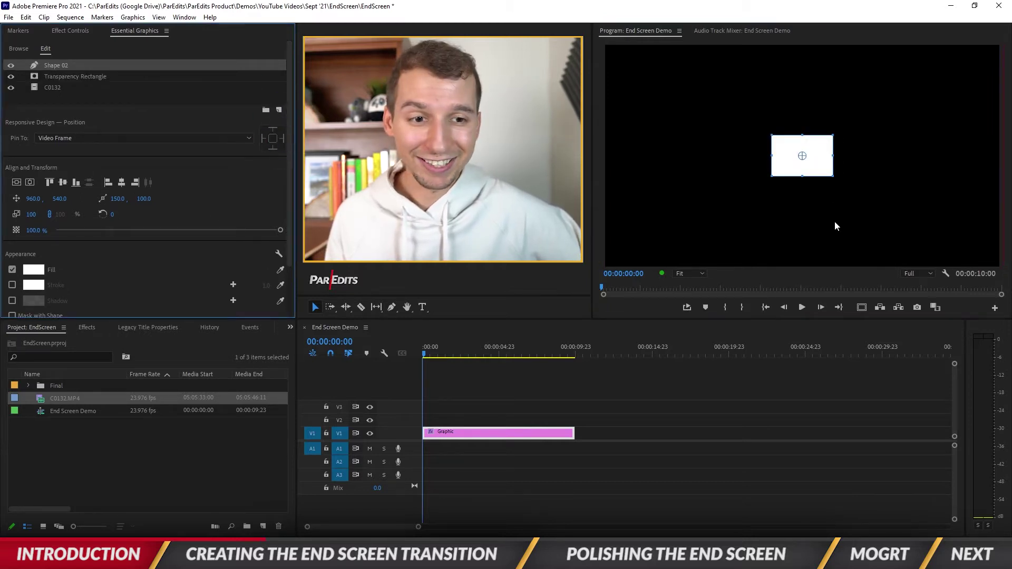
{"action": "left_click_drag", "start_coordinate": [770, 178], "coordinate": [601, 268]}
{"action": "left_click", "coordinate": [814, 178]}
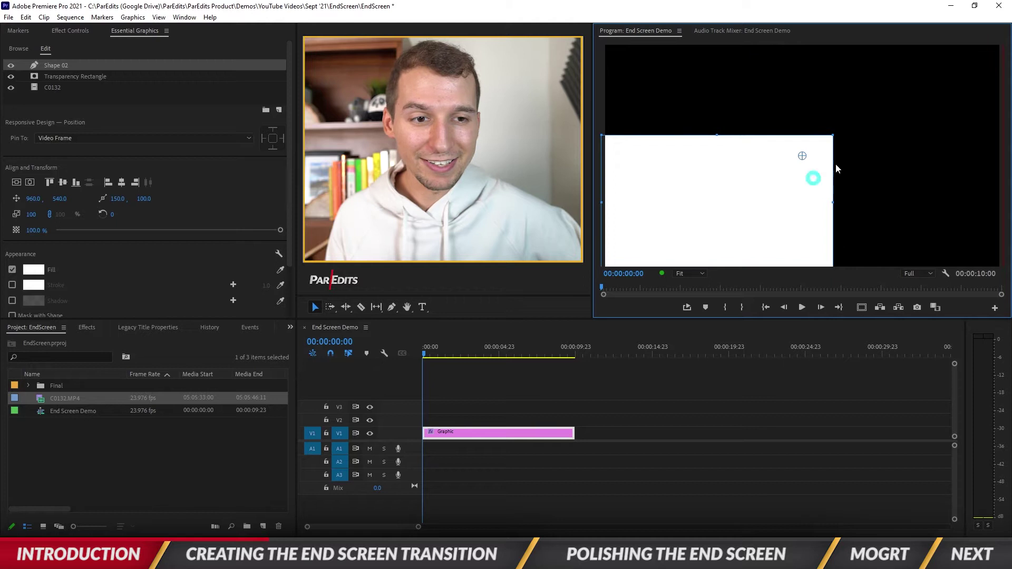
{"action": "left_click_drag", "start_coordinate": [834, 134], "coordinate": [1005, 38]}
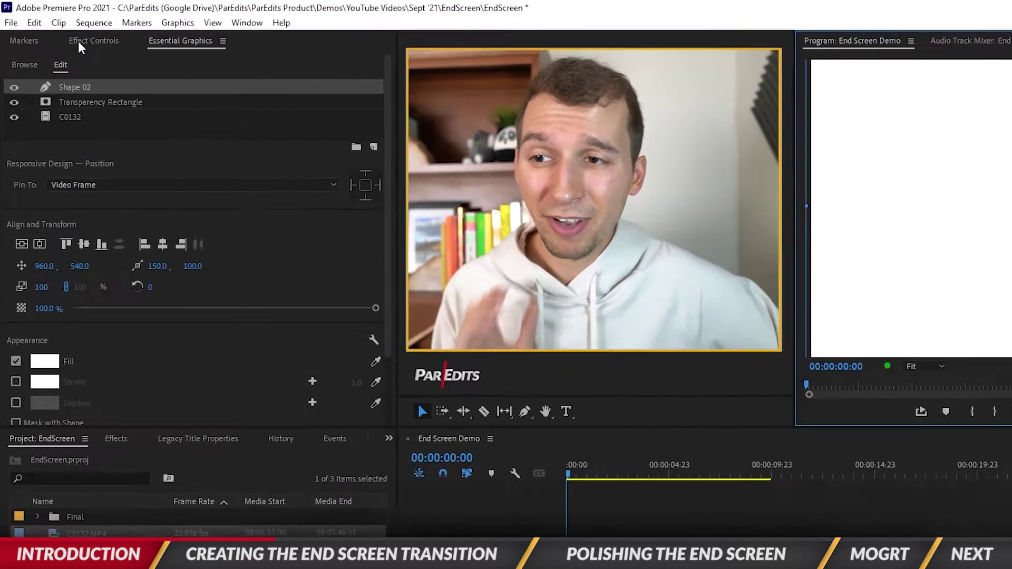
Add a four-point polygon mask to the Shape 02 layer and invert that mask.
{"action": "left_click", "coordinate": [63, 30]}
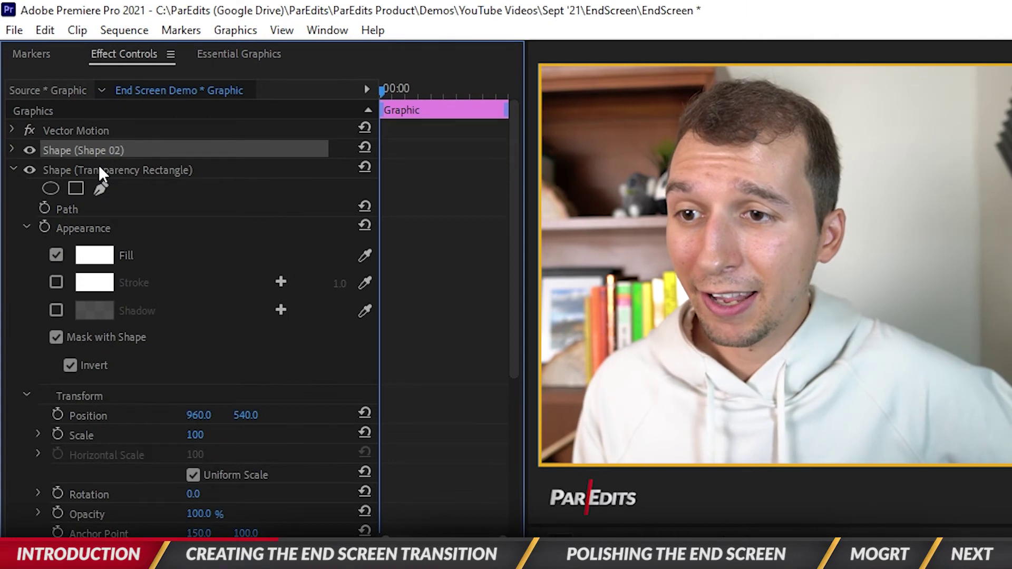
{"action": "left_click", "coordinate": [13, 169]}
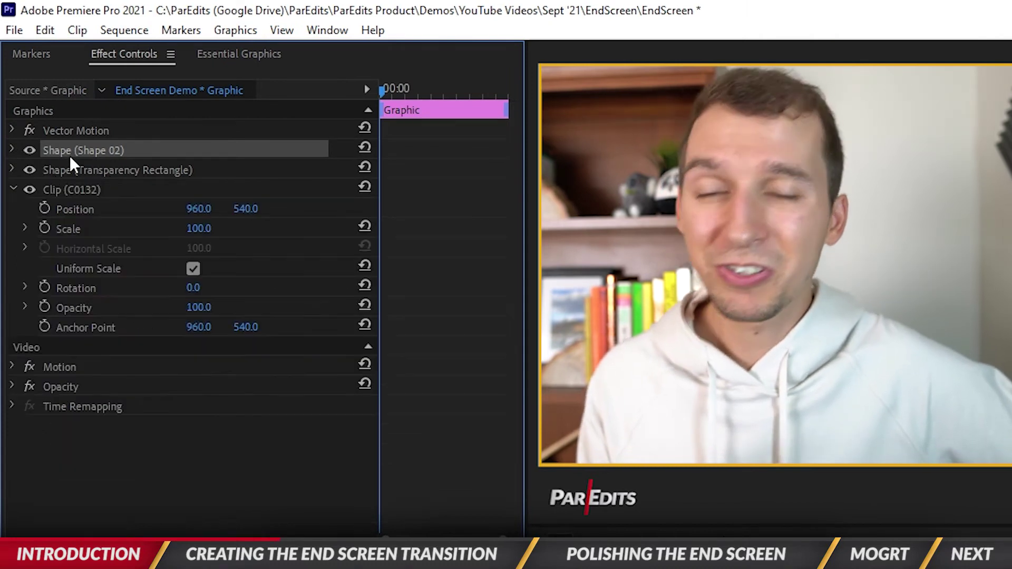
{"action": "left_click", "coordinate": [14, 148]}
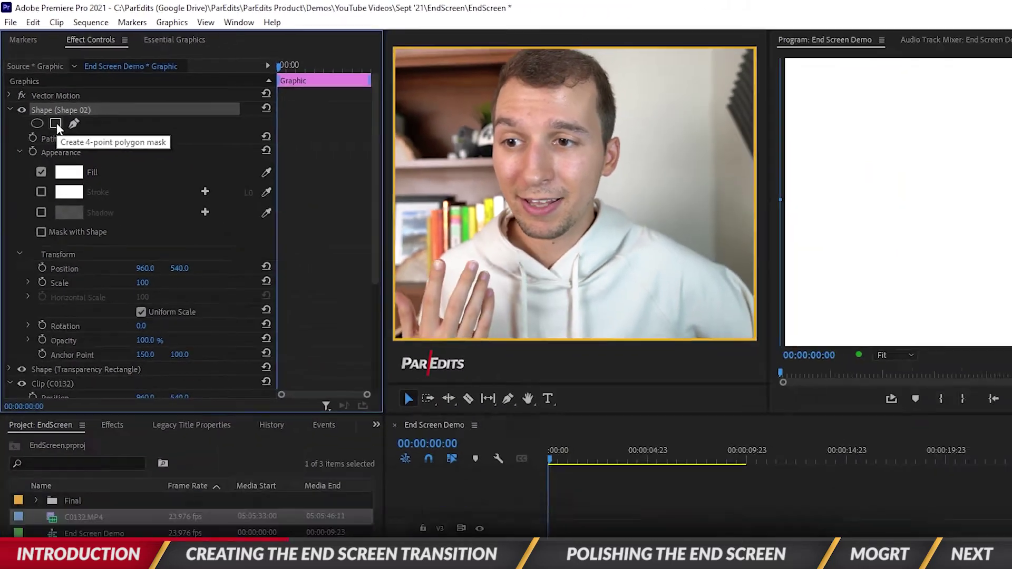
{"action": "left_click", "coordinate": [77, 168]}
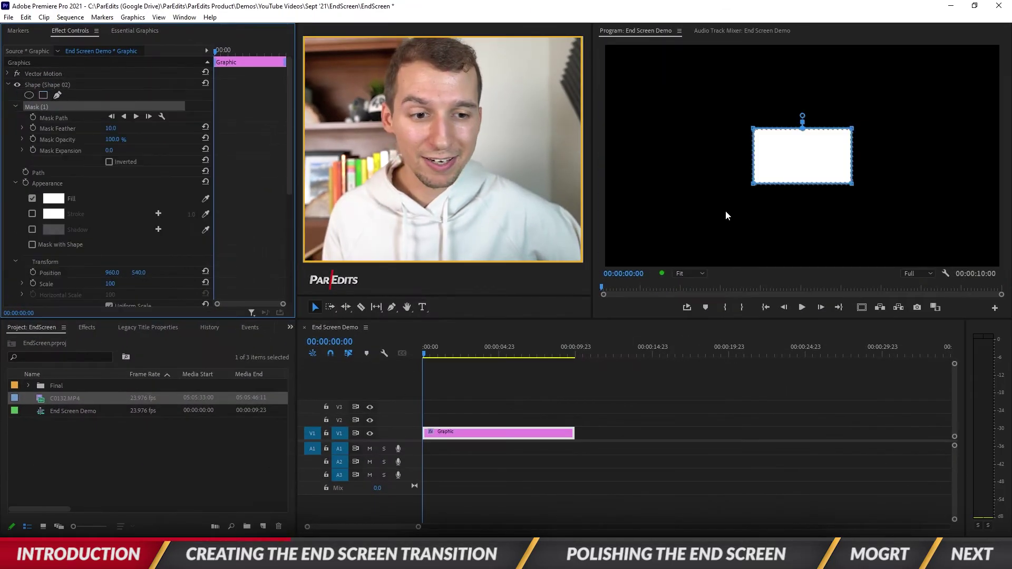
{"action": "left_click", "coordinate": [109, 162]}
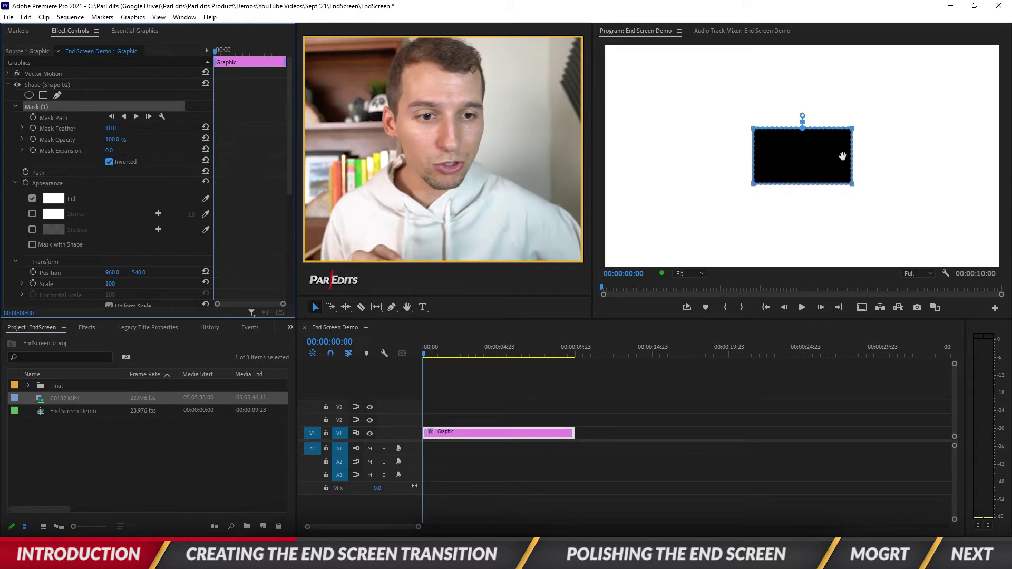
Show the safe margins and move the mask's four corners just past the frame's sides, flattening the mask along the horizontal centre line.
{"action": "left_click", "coordinate": [862, 309]}
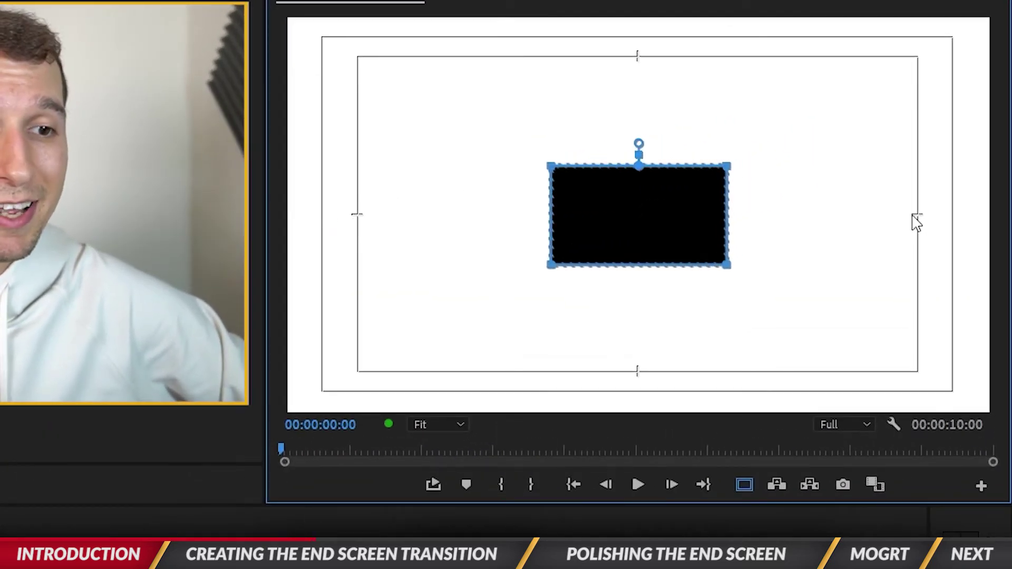
{"action": "left_click", "coordinate": [438, 424]}
{"action": "left_click", "coordinate": [437, 508]}
{"action": "left_click", "coordinate": [438, 424]}
{"action": "left_click", "coordinate": [448, 487]}
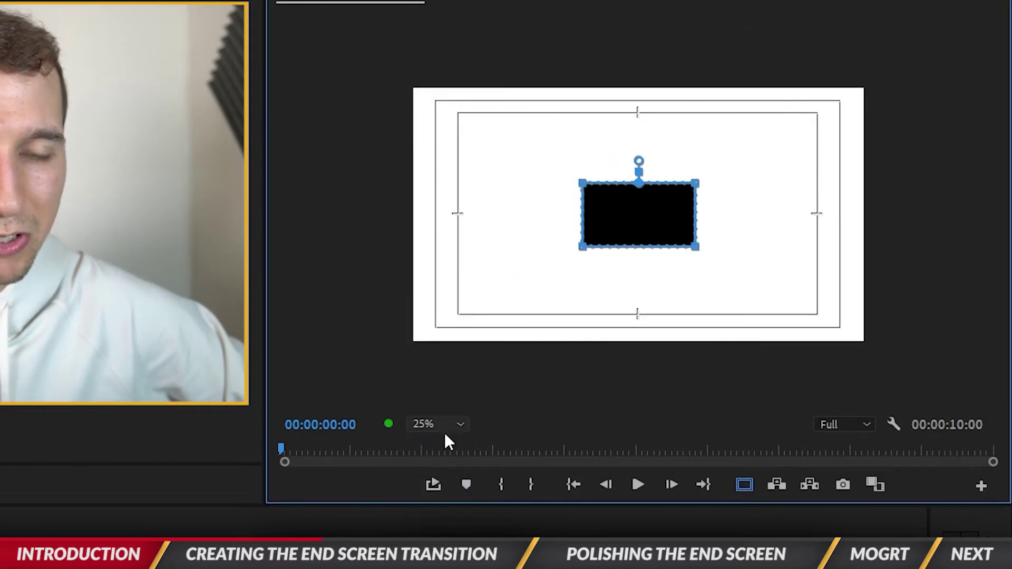
{"action": "left_click_drag", "start_coordinate": [583, 251], "coordinate": [399, 221]}
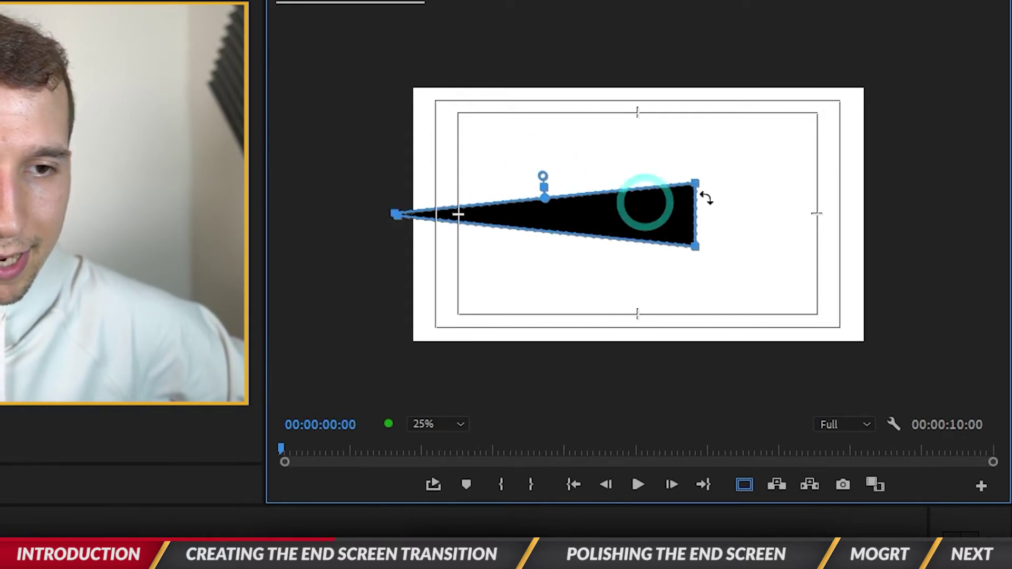
{"action": "left_click_drag", "start_coordinate": [694, 185], "coordinate": [881, 211]}
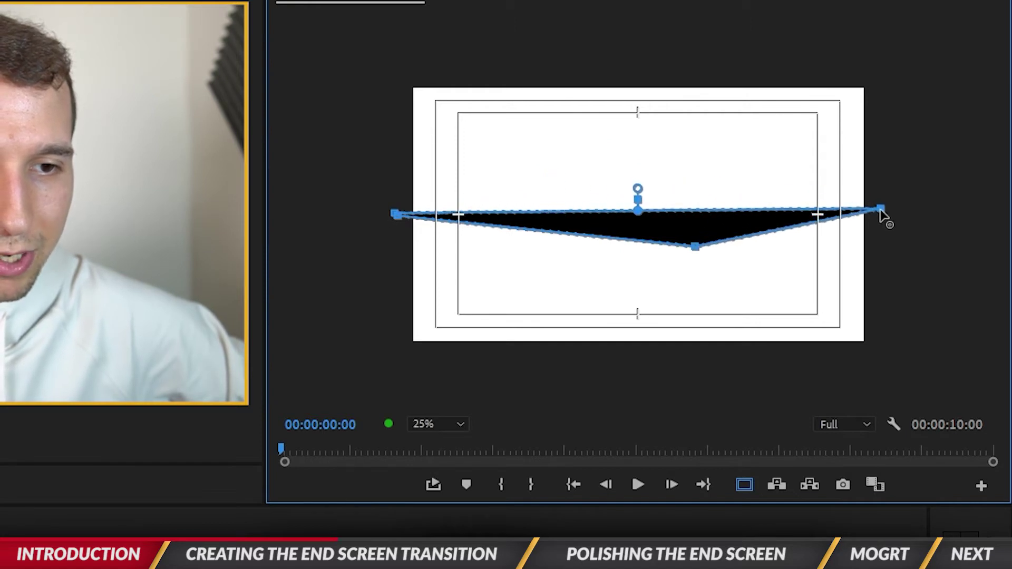
{"action": "left_click_drag", "start_coordinate": [693, 246], "coordinate": [883, 219]}
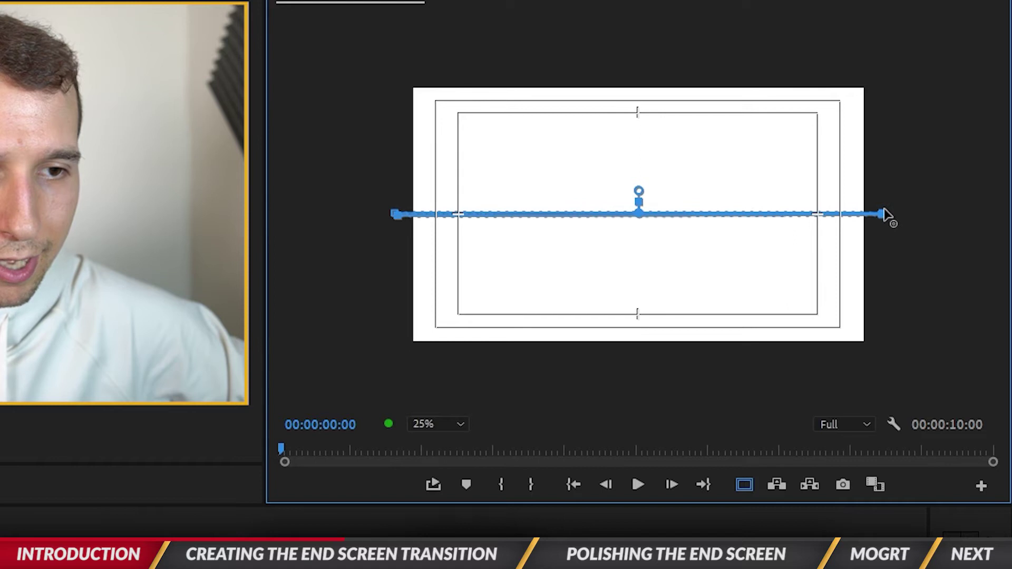
Try to readjust the mask corners past the frame's left edge and undo the adjustment.
{"action": "left_click_drag", "start_coordinate": [398, 221], "coordinate": [396, 235]}
{"action": "key", "text": "ctrl+z"}
{"action": "key", "text": "ctrl+z"}
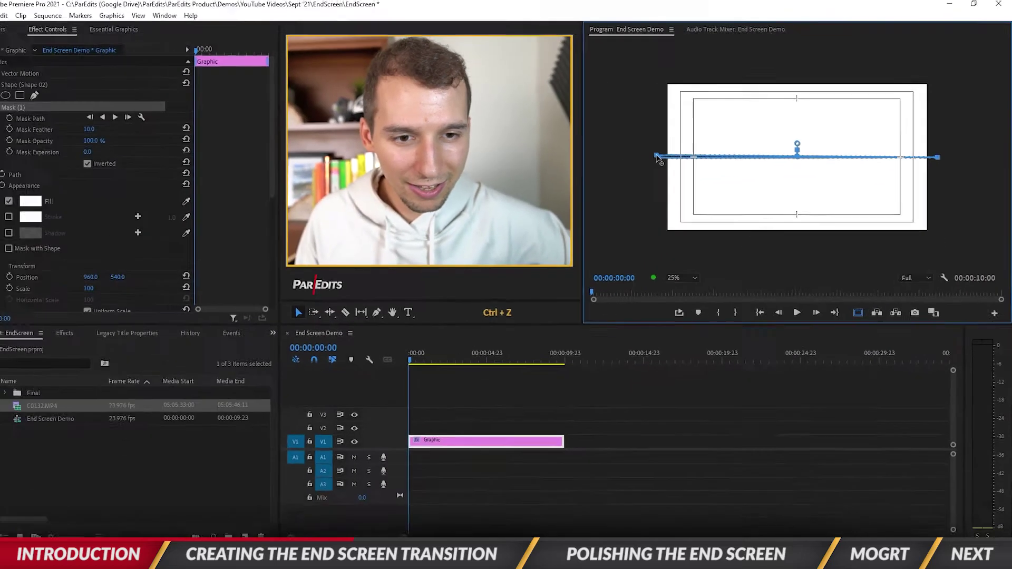
{"action": "key", "text": "ctrl+z"}
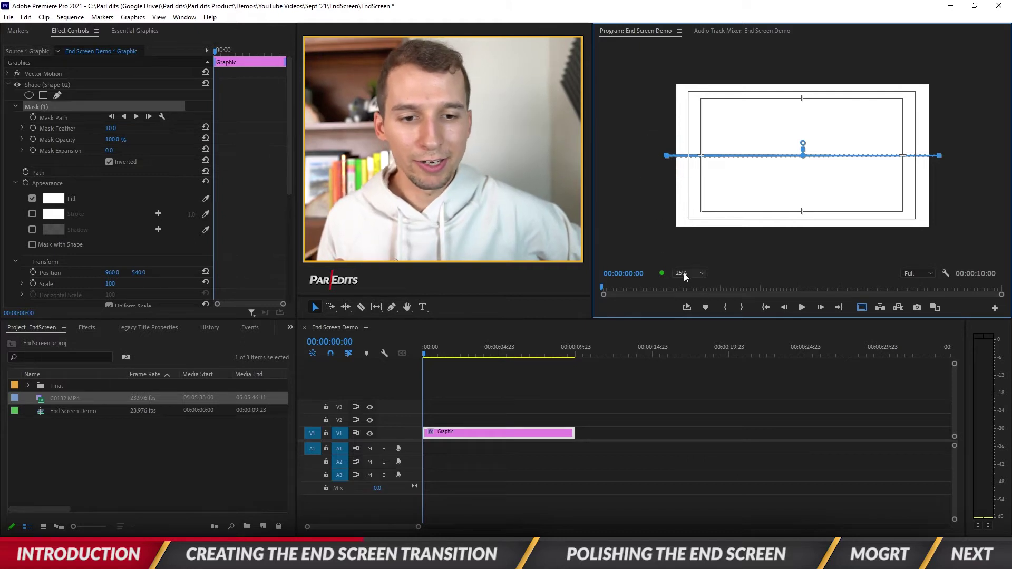
Set the Shape 02 mask's feather to 0 and hide the safe margins.
{"action": "left_click", "coordinate": [691, 285]}
{"action": "left_click", "coordinate": [608, 407]}
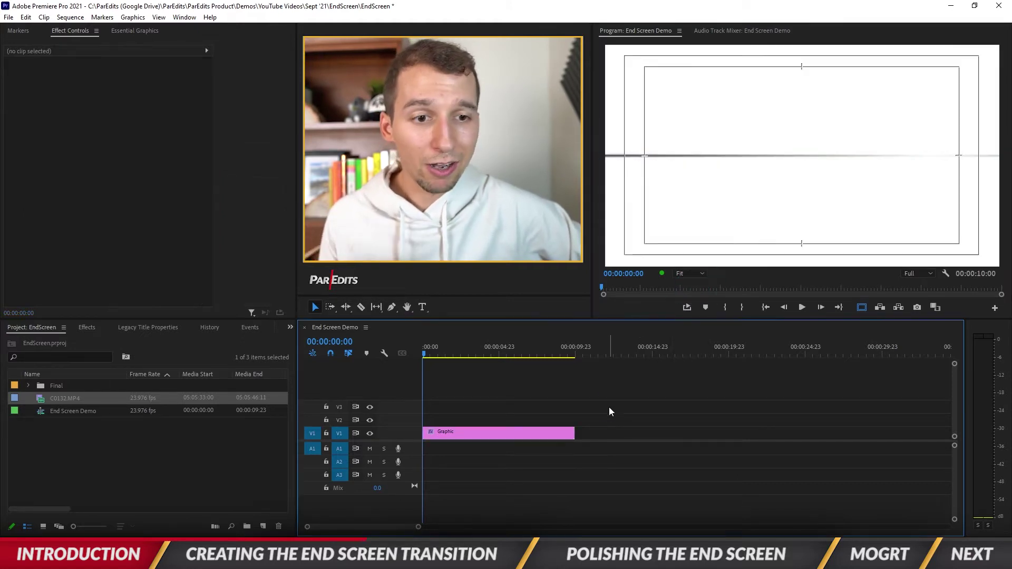
{"action": "left_click", "coordinate": [532, 434]}
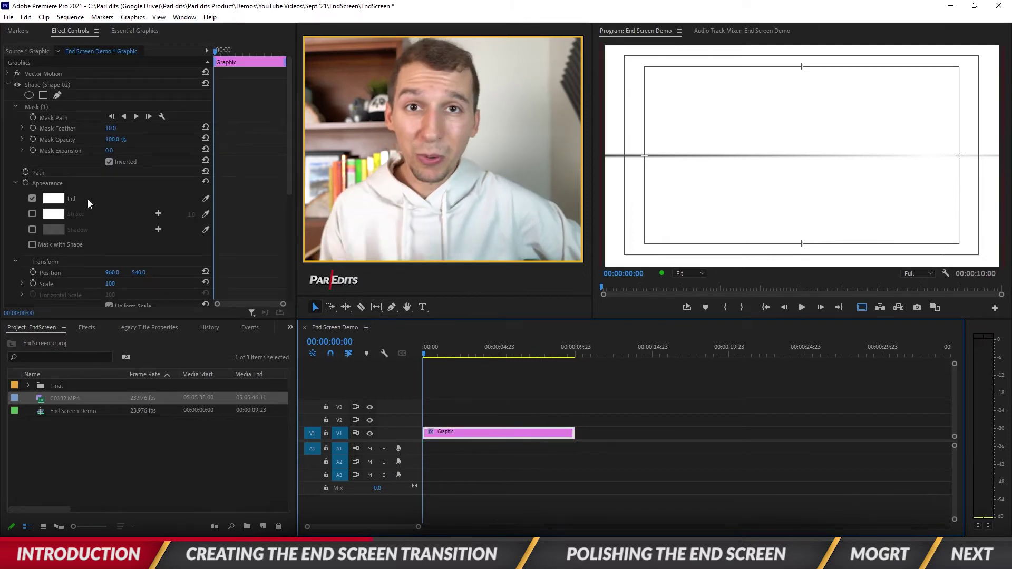
{"action": "left_click", "coordinate": [111, 140]}
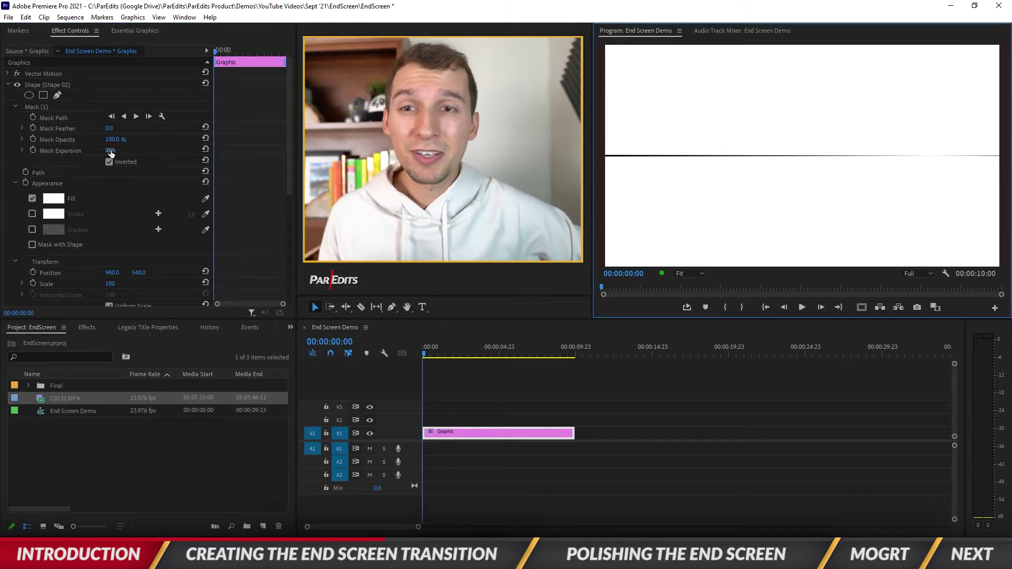
Keyframe the Shape 02 mask expansion at 551 on the first frame and at -17 at 00:00:00:06.
{"action": "left_click_drag", "start_coordinate": [111, 151], "coordinate": [430, 150]}
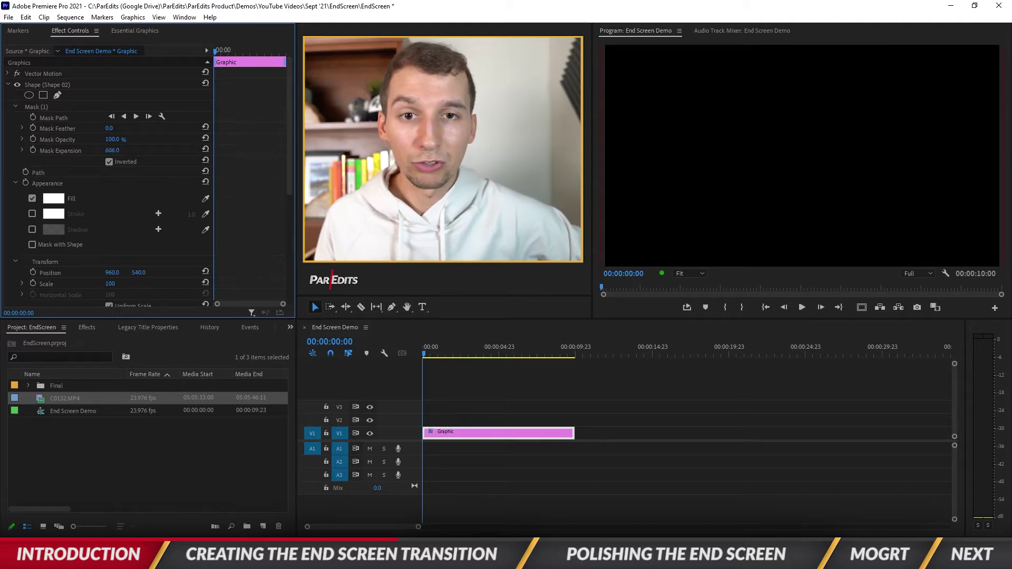
{"action": "left_click_drag", "start_coordinate": [430, 151], "coordinate": [401, 151]}
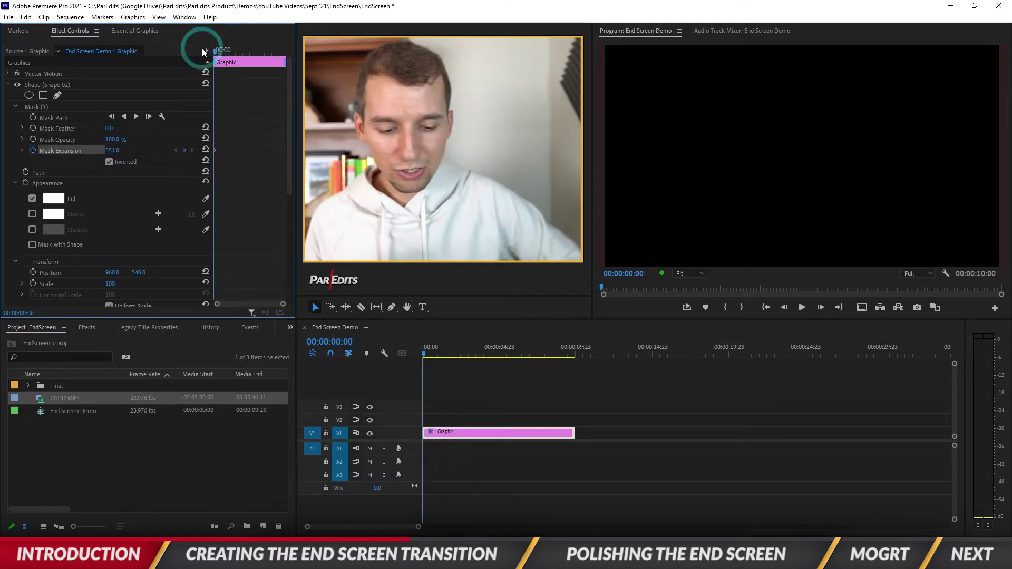
{"action": "key", "text": "Right"}
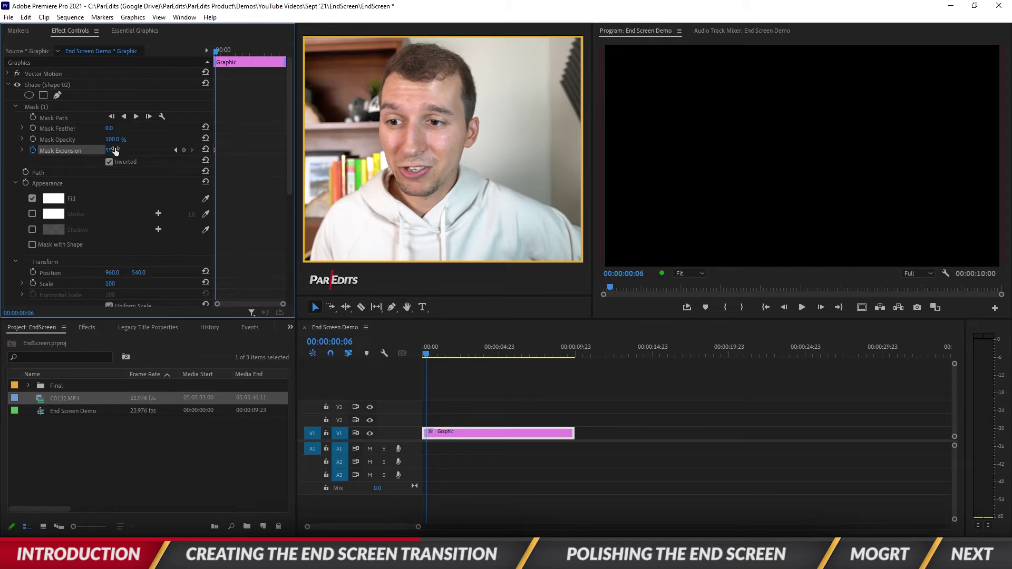
{"action": "left_click_drag", "start_coordinate": [113, 150], "coordinate": [52, 150]}
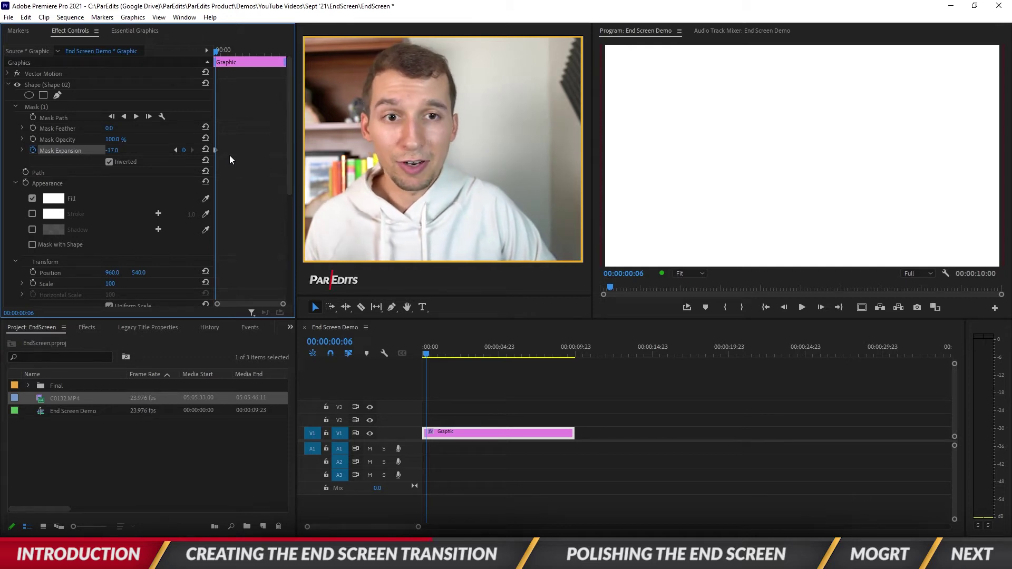
Hold the mask expansion at -17 with a keyframe at 00:00:00:12 and keyframe it at 548 at 00:00:00:18.
{"action": "key", "text": "shift+Right"}
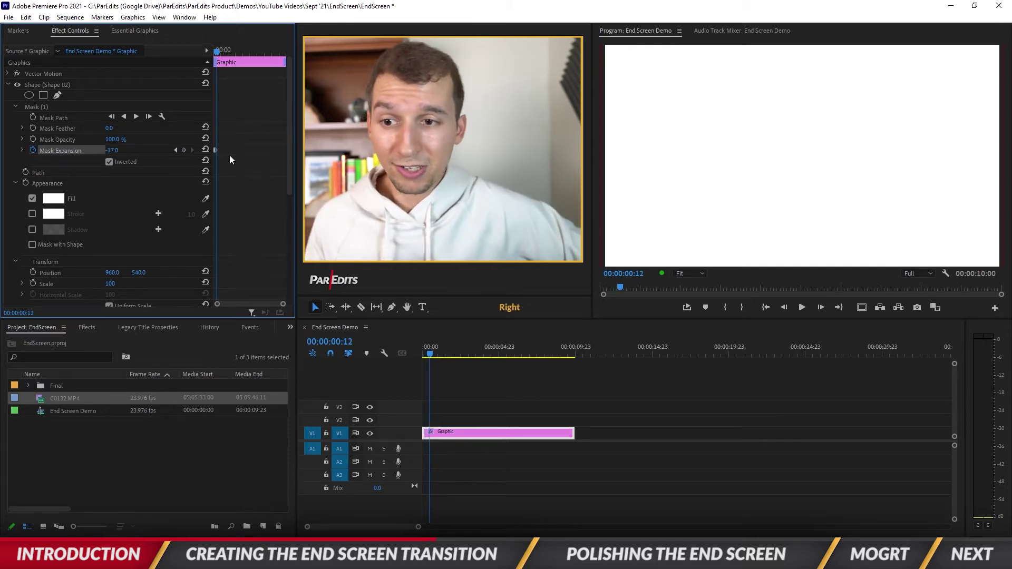
{"action": "left_click", "coordinate": [182, 150]}
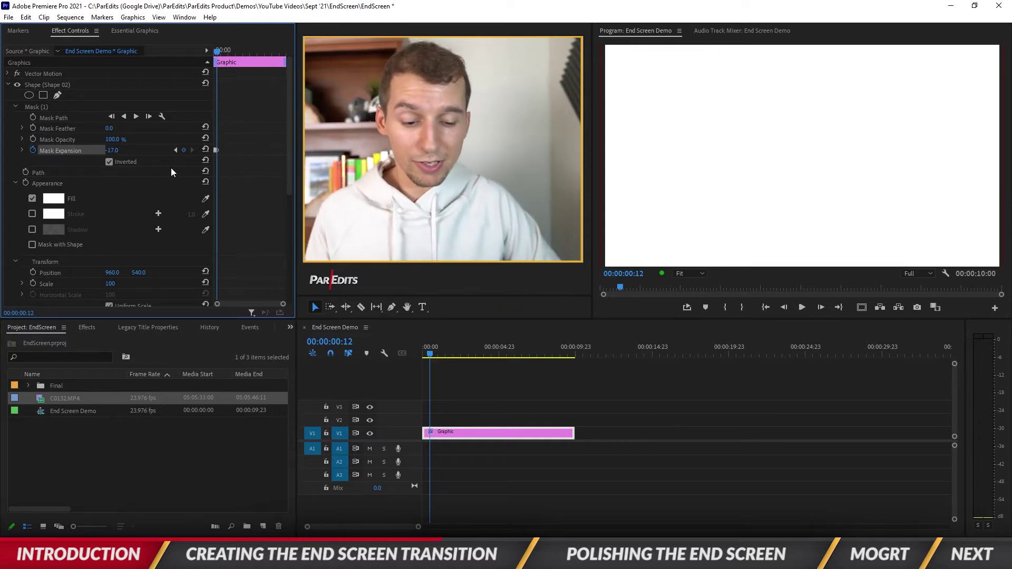
{"action": "key", "text": "shift"}
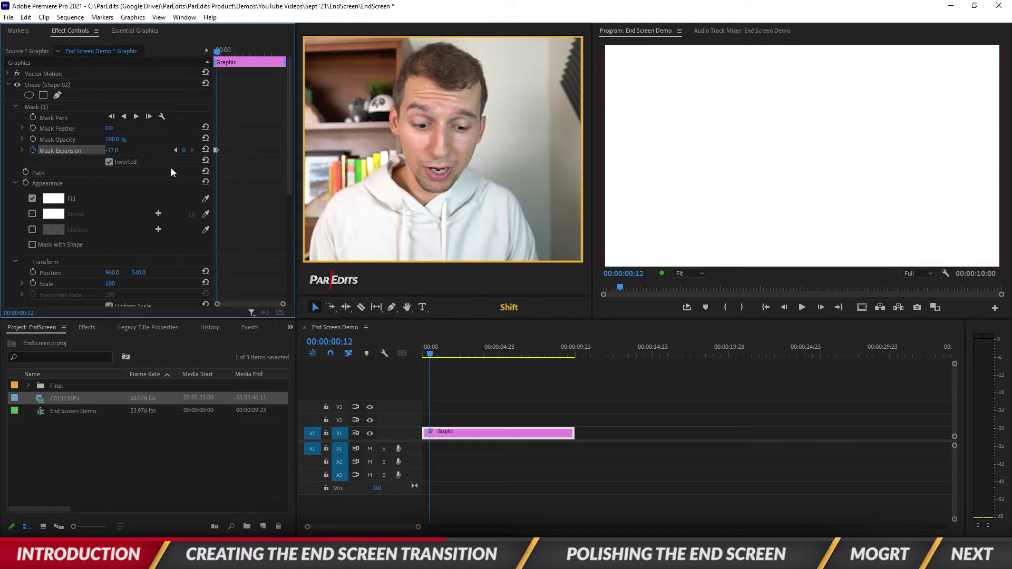
{"action": "key", "text": "shift+Right"}
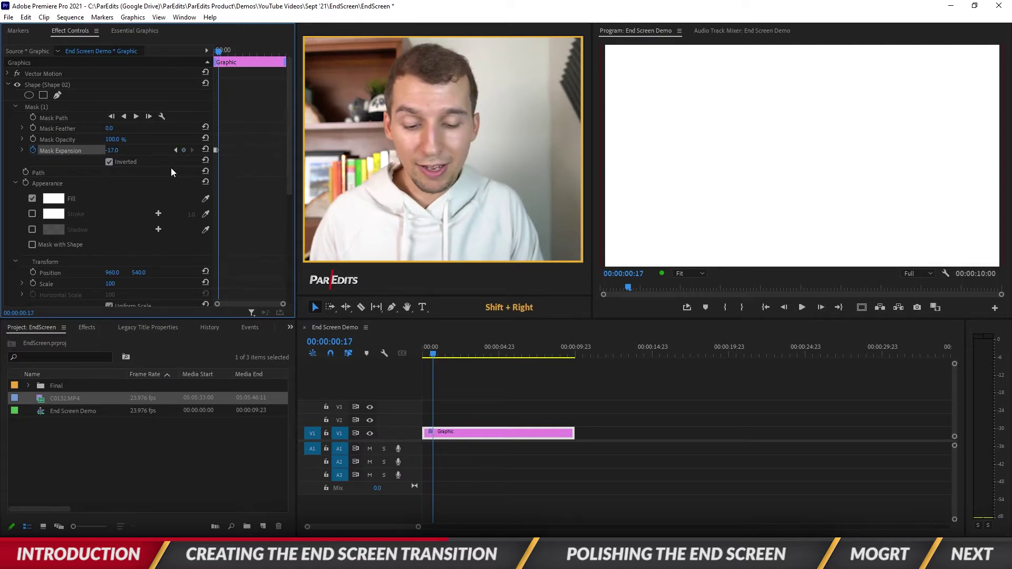
{"action": "key", "text": "Right"}
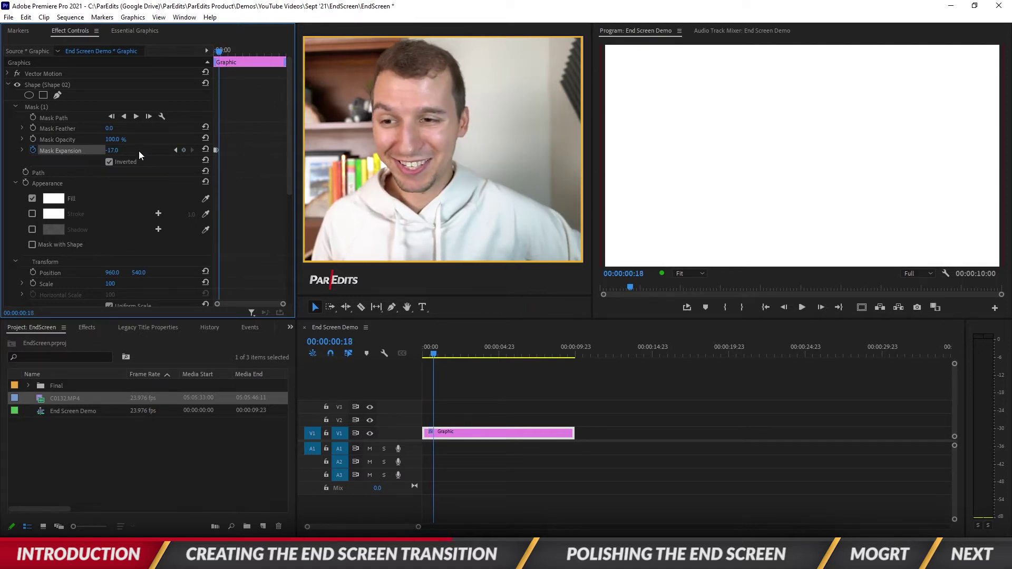
{"action": "left_click_drag", "start_coordinate": [117, 153], "coordinate": [266, 153]}
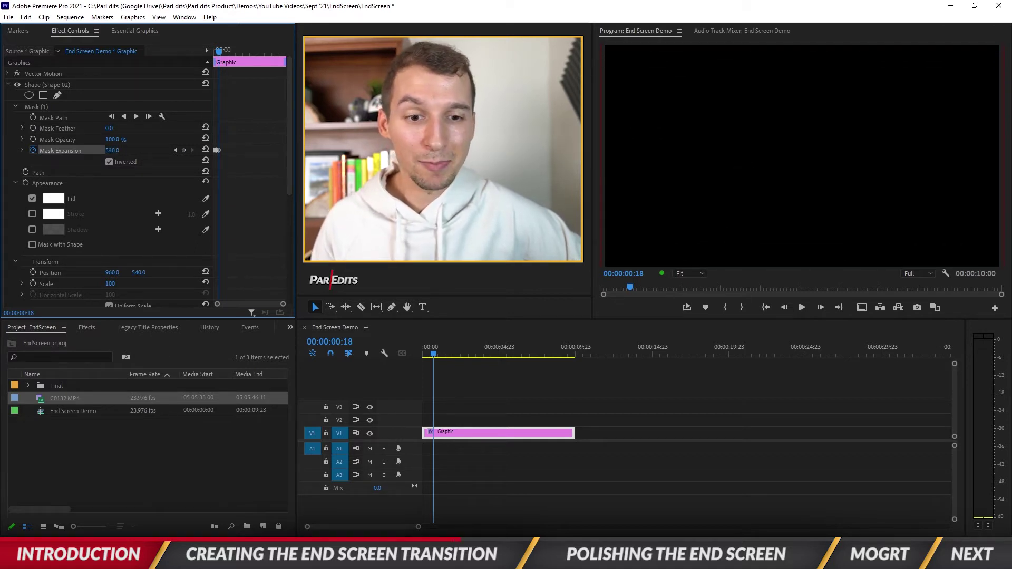
Keyframe the Transparency Rectangle's opacity between the two hold keyframes, dropping it from 100% to 0% within one frame, at 00:00:00:10.
{"action": "left_click_drag", "start_coordinate": [287, 305], "coordinate": [231, 304]}
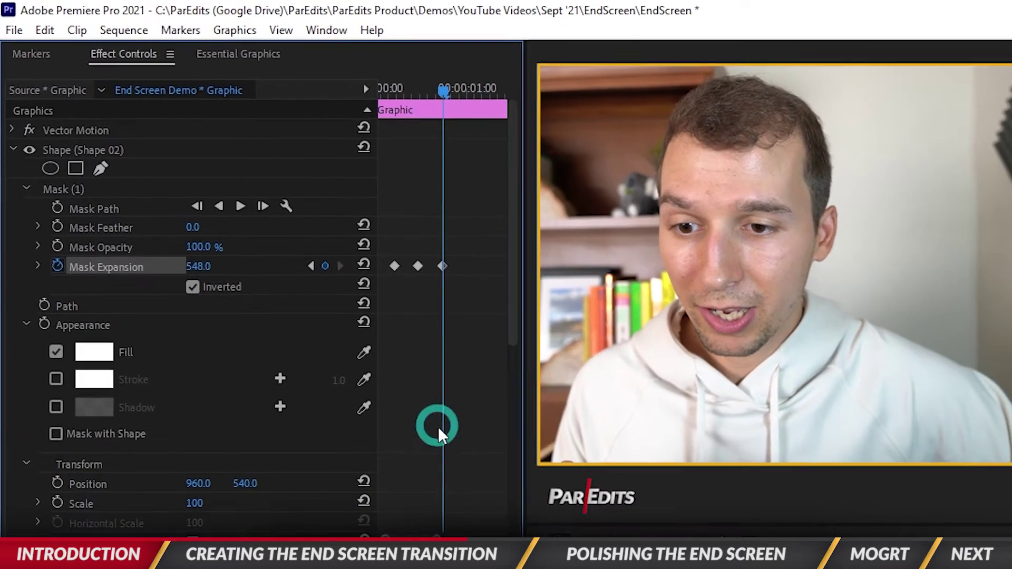
{"action": "left_click", "coordinate": [409, 93]}
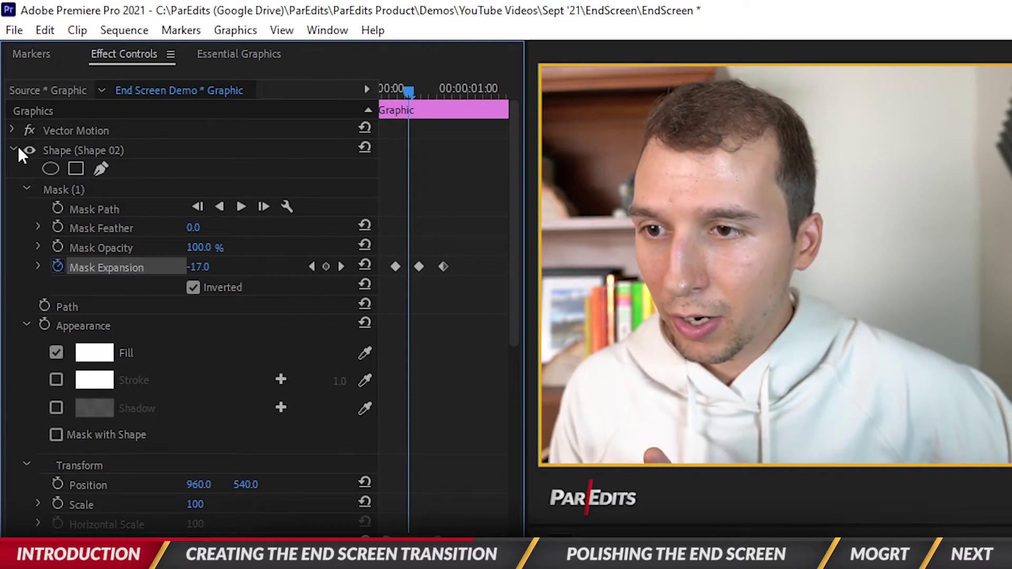
{"action": "left_click", "coordinate": [16, 150]}
{"action": "left_click", "coordinate": [74, 169]}
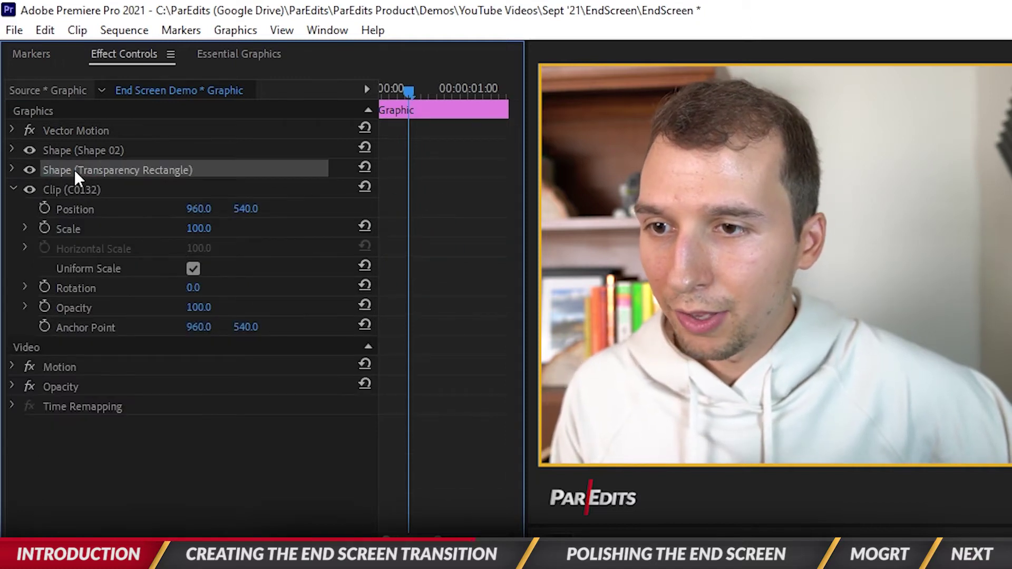
{"action": "left_click", "coordinate": [13, 168]}
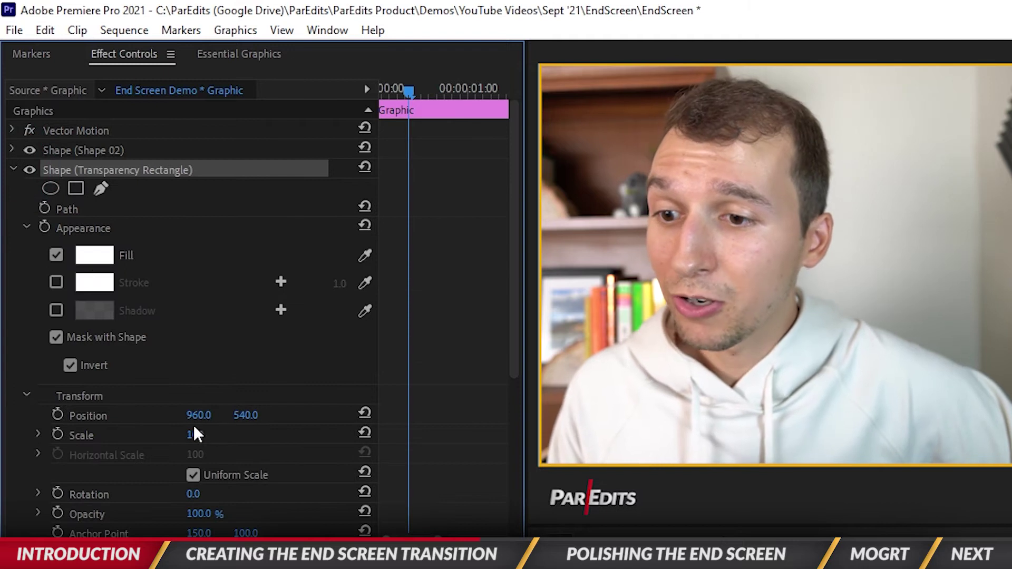
{"action": "scroll", "coordinate": [317, 443], "scroll_direction": "down", "scroll_amount": 2}
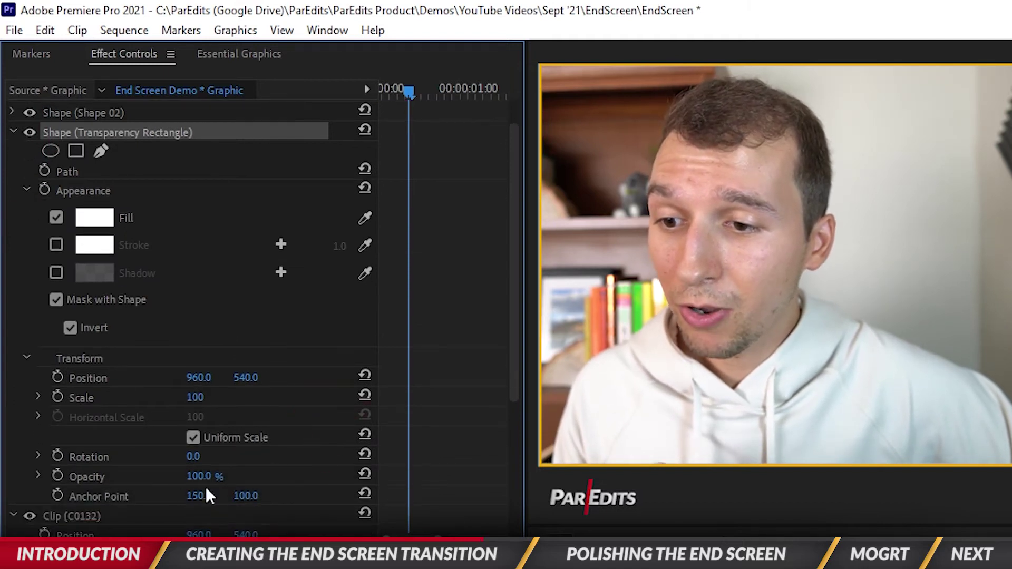
{"action": "left_click", "coordinate": [58, 475]}
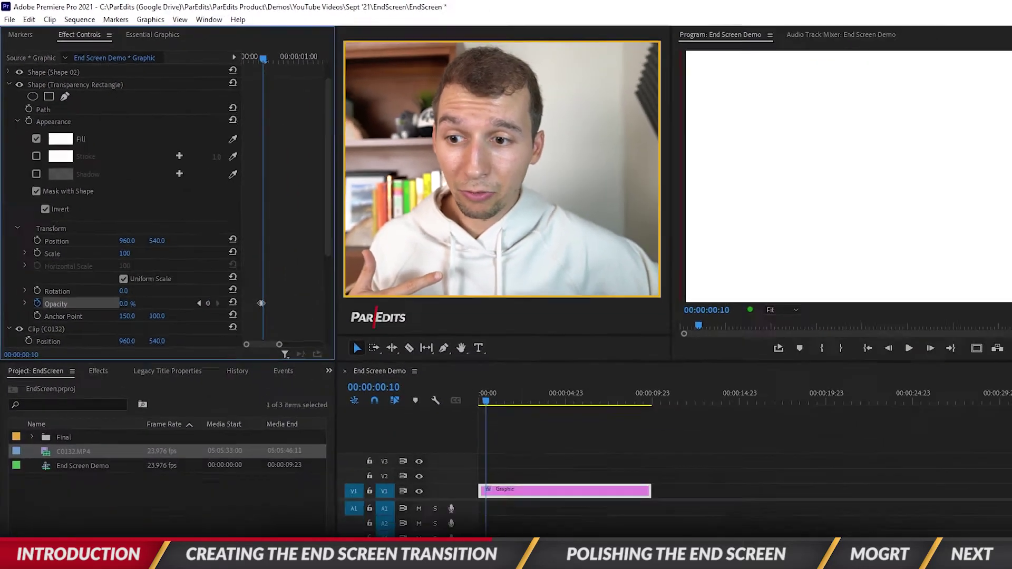
{"action": "left_click_drag", "start_coordinate": [204, 469], "coordinate": [158, 470]}
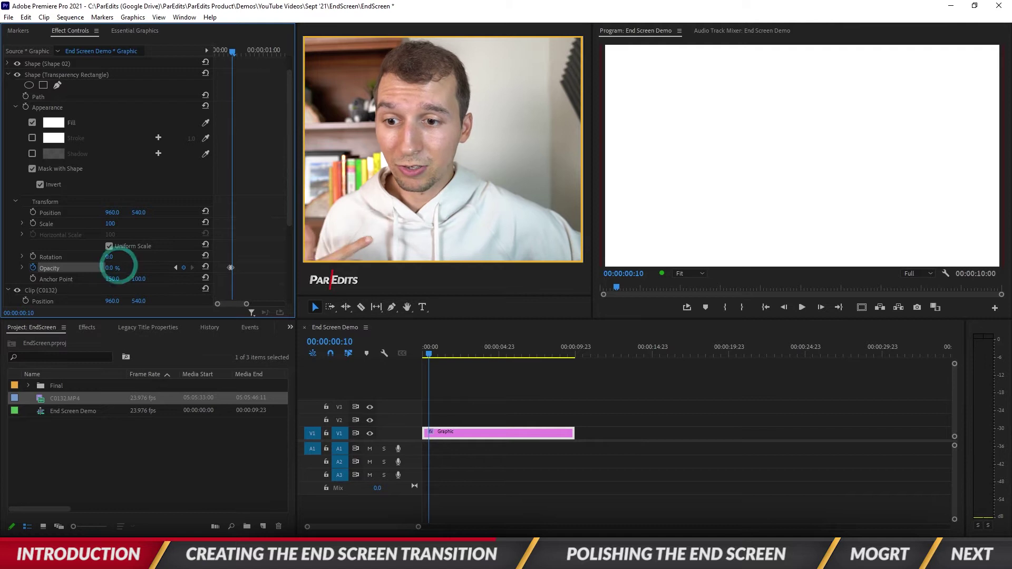
Step through the frames up to 00:00:00:18 to check how the white shape opens onto the footage.
{"action": "key", "text": "Right"}
{"action": "key", "text": "Right"}
{"action": "key", "text": "Right"}
{"action": "key", "text": "Right"}
{"action": "key", "text": "Right"}
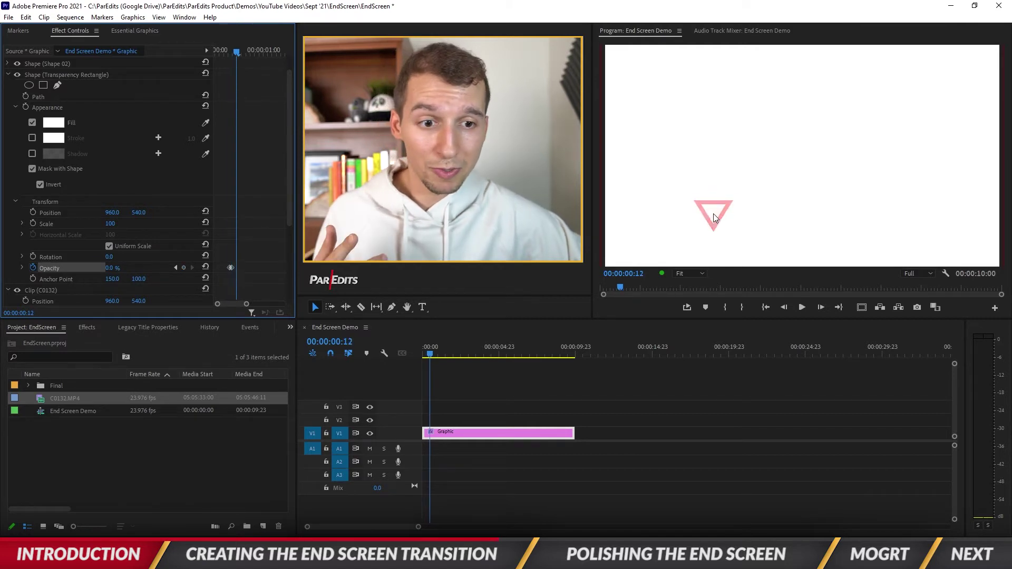
{"action": "key", "text": "Right"}
{"action": "key", "text": "Right"}
{"action": "key", "text": "Right"}
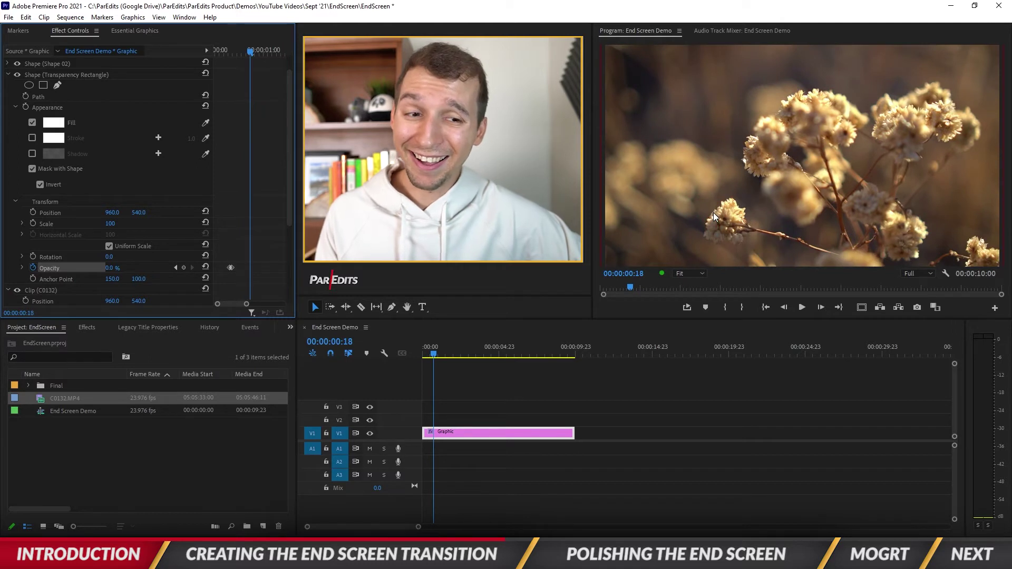
{"action": "scroll", "coordinate": [270, 254], "scroll_direction": "up", "scroll_amount": 2}
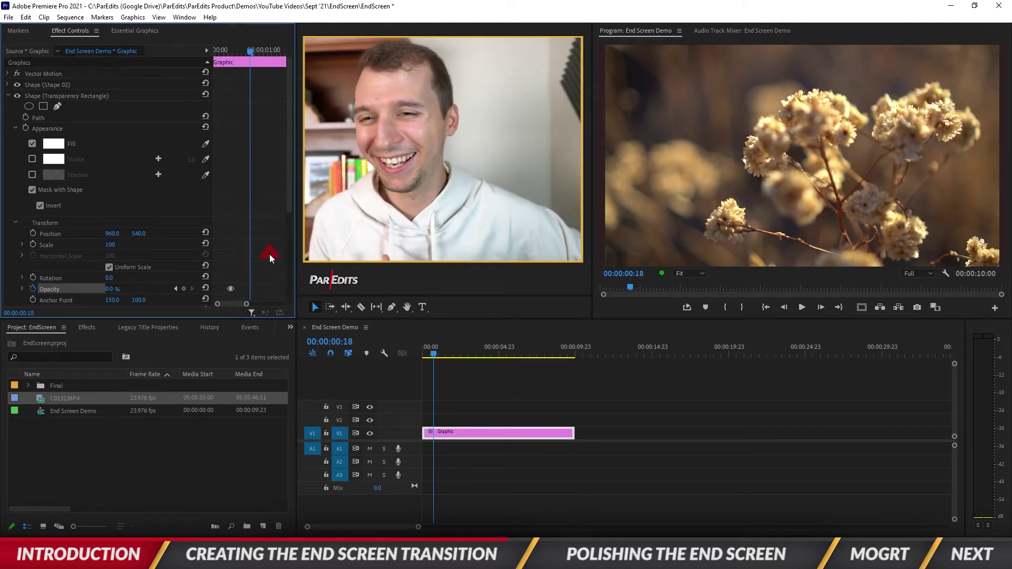
Apply Ease In to Shape 02's mask expansion keyframe at 00:00:00:18 and Ease Out to the one at 00:00:00:12.
{"action": "left_click", "coordinate": [7, 85]}
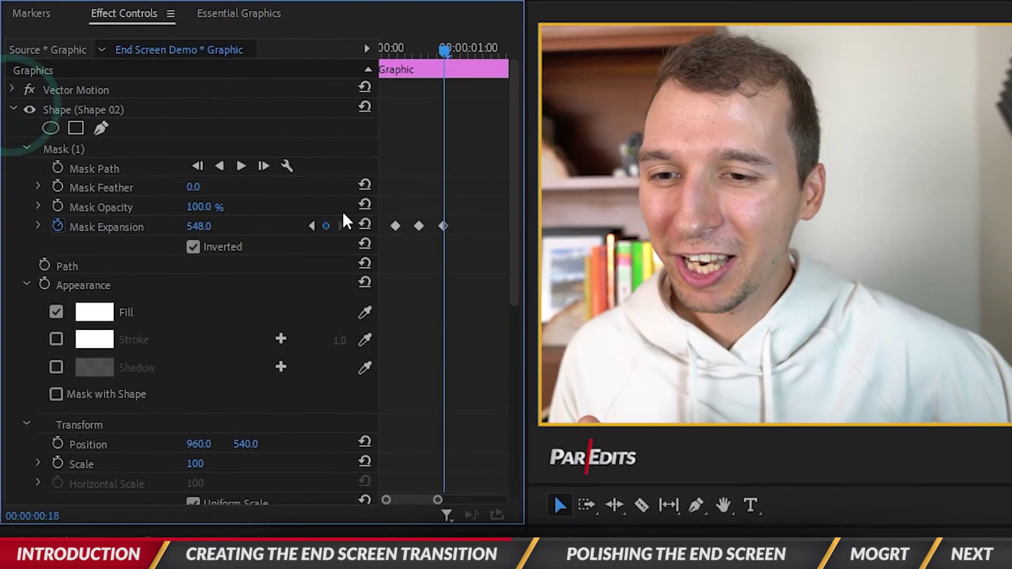
{"action": "right_click", "coordinate": [403, 210]}
{"action": "left_click", "coordinate": [461, 196]}
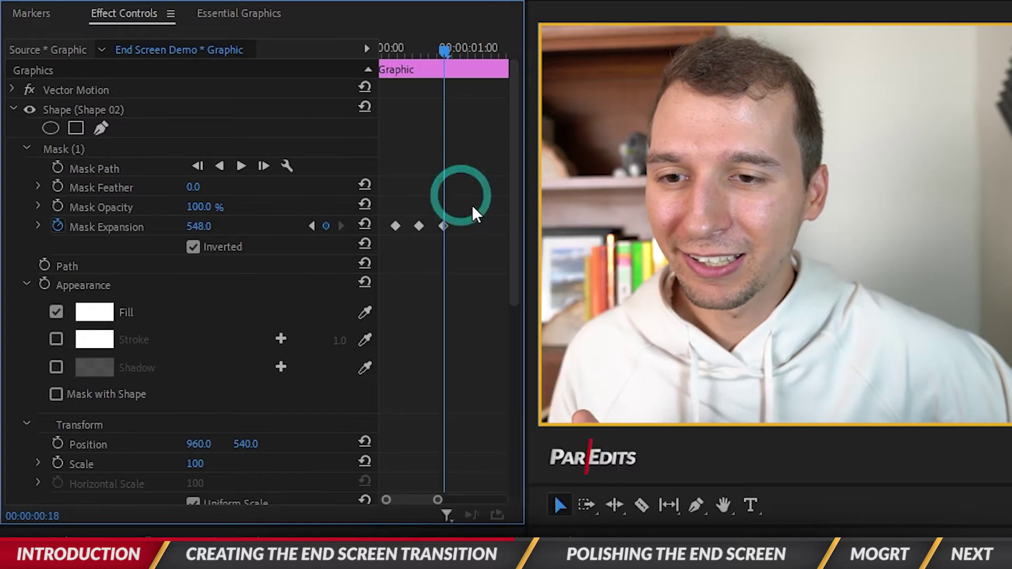
{"action": "right_click", "coordinate": [445, 227]}
{"action": "left_click", "coordinate": [542, 488]}
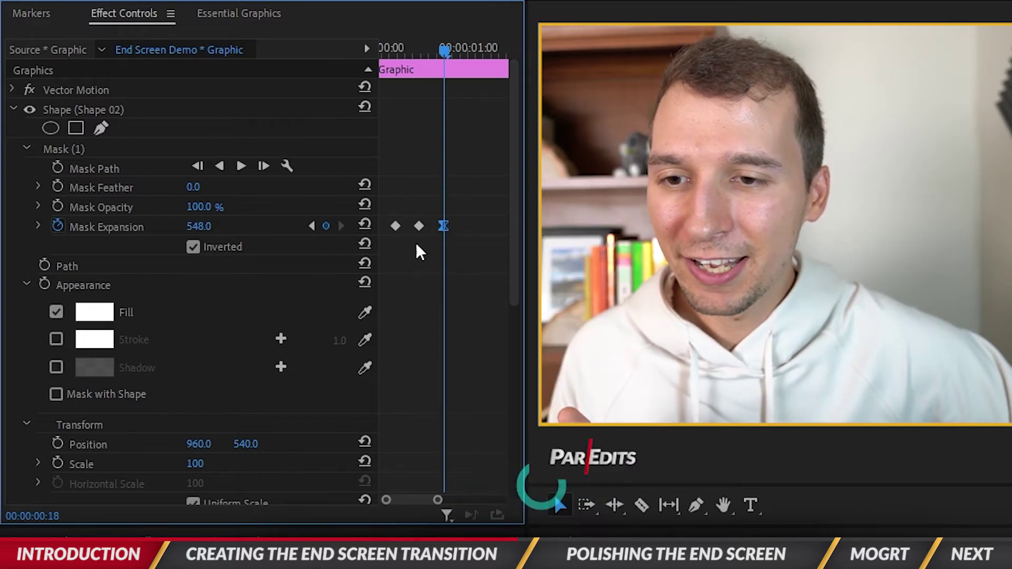
{"action": "right_click", "coordinate": [419, 226]}
{"action": "left_click", "coordinate": [494, 511]}
Apply Ease In to Shape 02's mask expansion keyframe at 00:00:00:06 and Ease Out to the one on the first frame.
{"action": "right_click", "coordinate": [393, 229]}
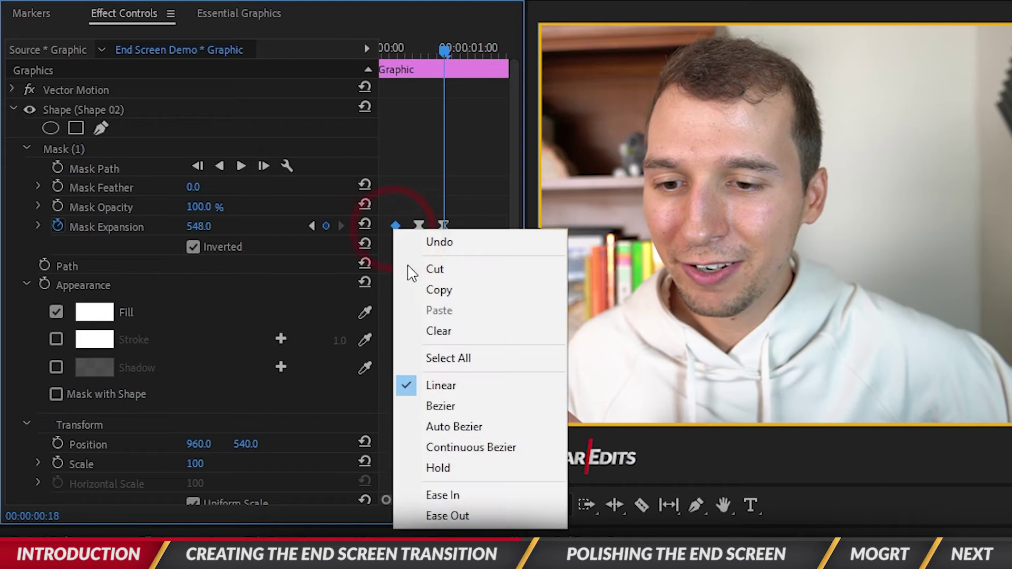
{"action": "left_click", "coordinate": [472, 495]}
{"action": "left_click", "coordinate": [435, 500]}
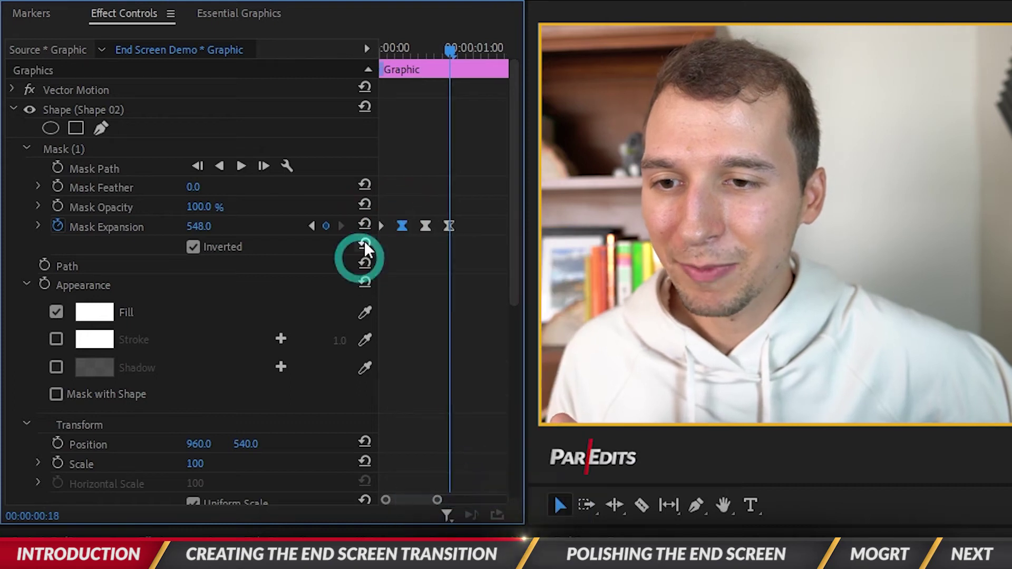
{"action": "right_click", "coordinate": [382, 224]}
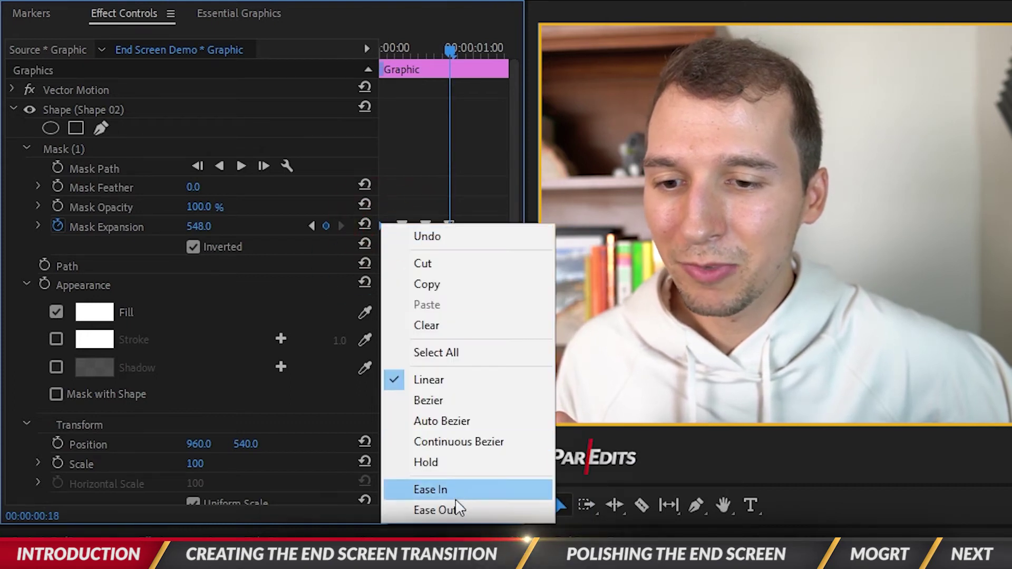
{"action": "left_click", "coordinate": [454, 509]}
Play the transition from the first frame to check the eased mask animation.
{"action": "left_click", "coordinate": [404, 48]}
{"action": "key", "text": "space"}
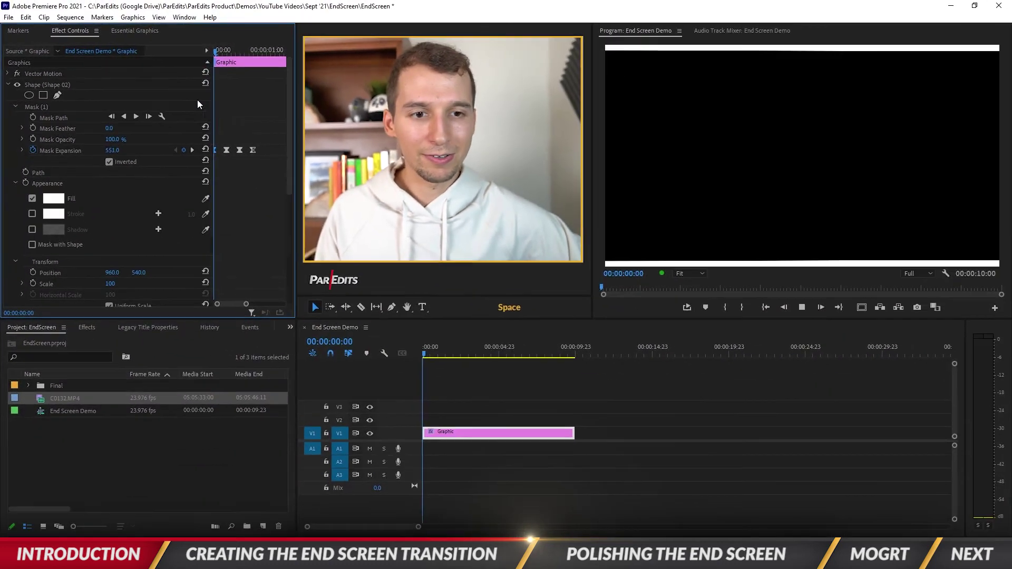
{"action": "left_click_drag", "start_coordinate": [433, 347], "coordinate": [401, 362]}
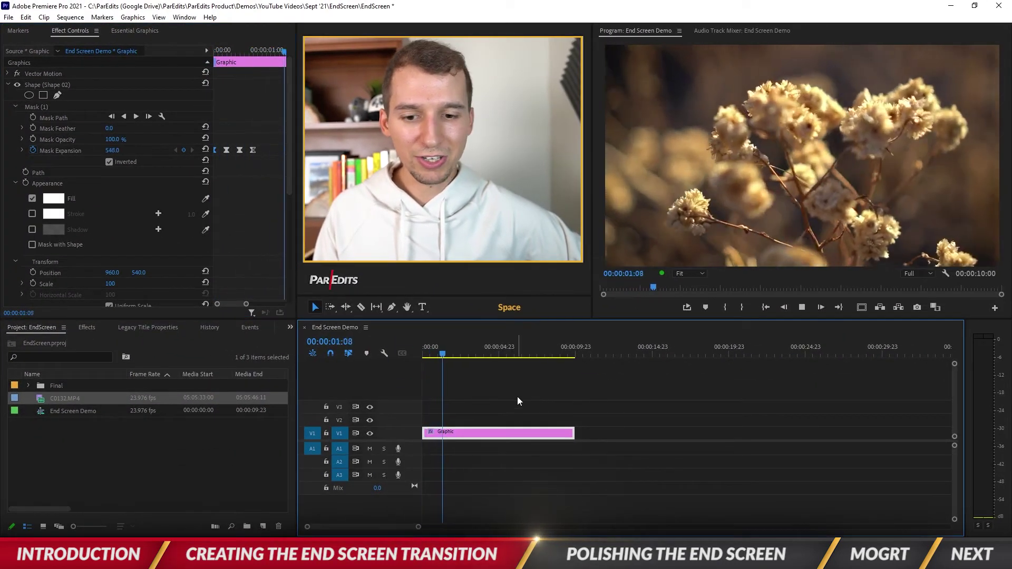
{"action": "left_click", "coordinate": [493, 438]}
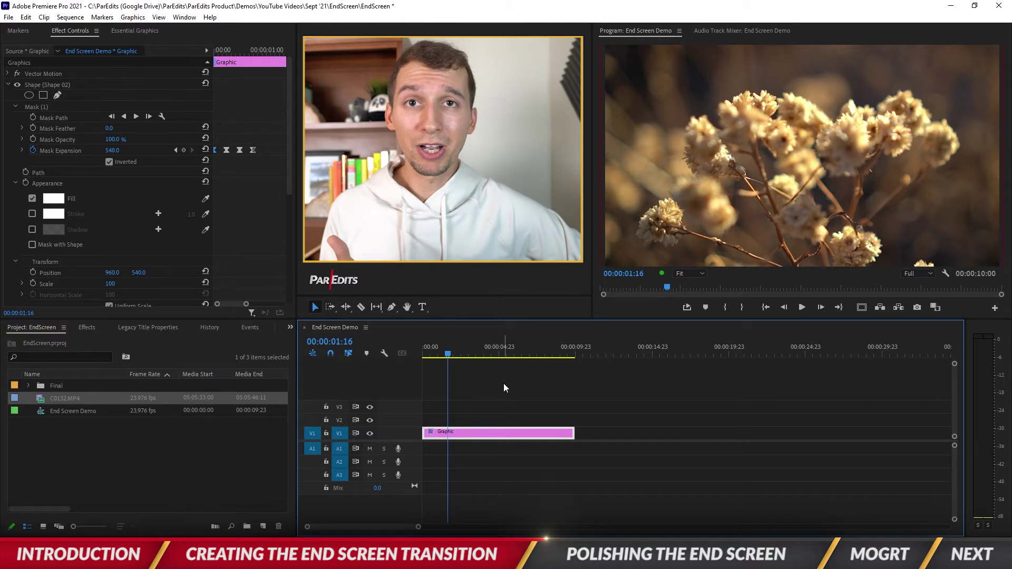
Search the effects for "hls" and apply Color Balance (HLS) to the graphic clip on V1.
{"action": "left_click", "coordinate": [511, 401]}
{"action": "left_click", "coordinate": [88, 328]}
{"action": "left_click", "coordinate": [78, 341]}
{"action": "type", "text": "hls"}
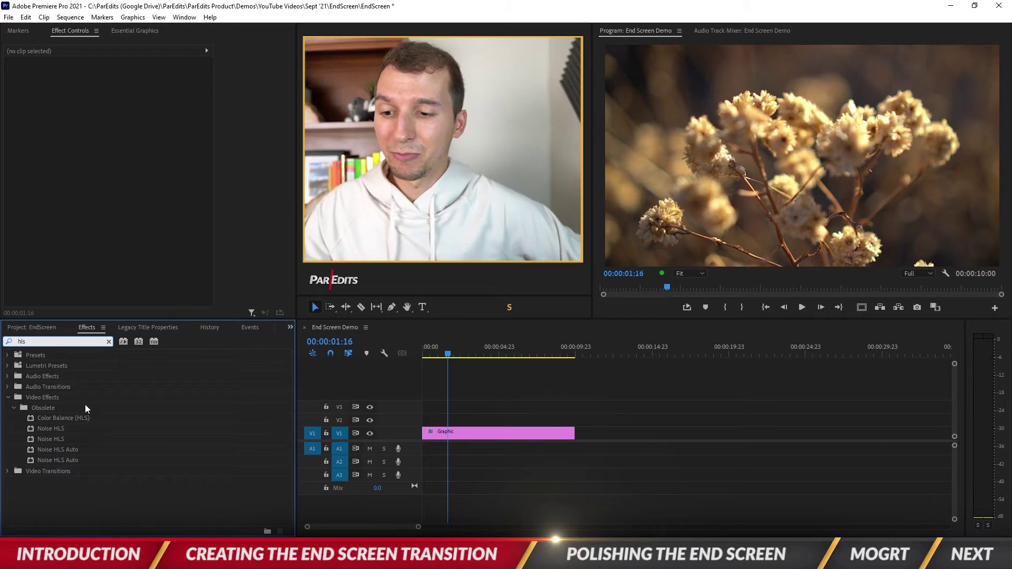
{"action": "left_click_drag", "start_coordinate": [67, 418], "coordinate": [479, 435]}
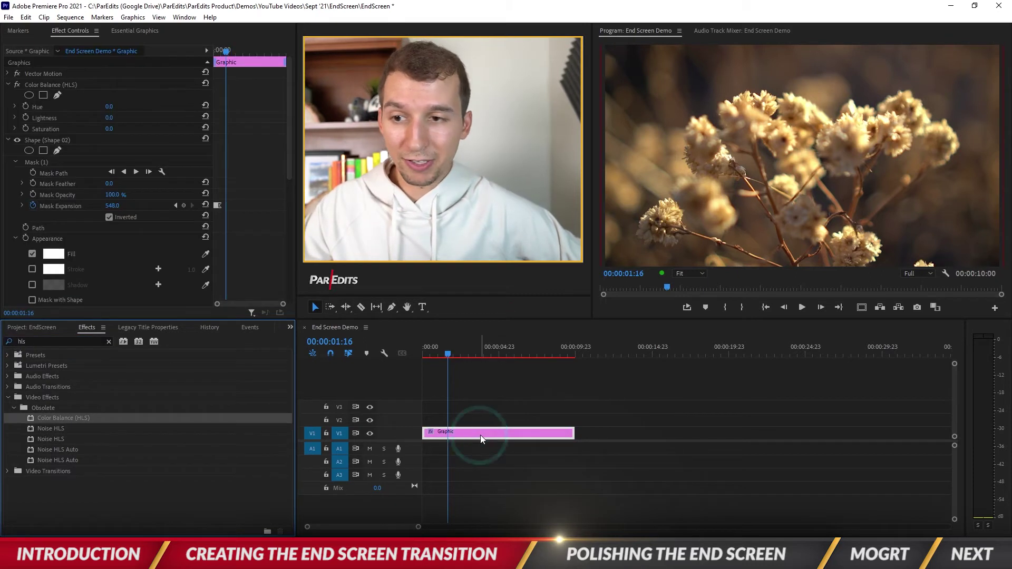
Move Color Balance (HLS) directly above the C0132 clip layer and set its Saturation to -100 and Lightness to -39.
{"action": "left_click", "coordinate": [8, 141]}
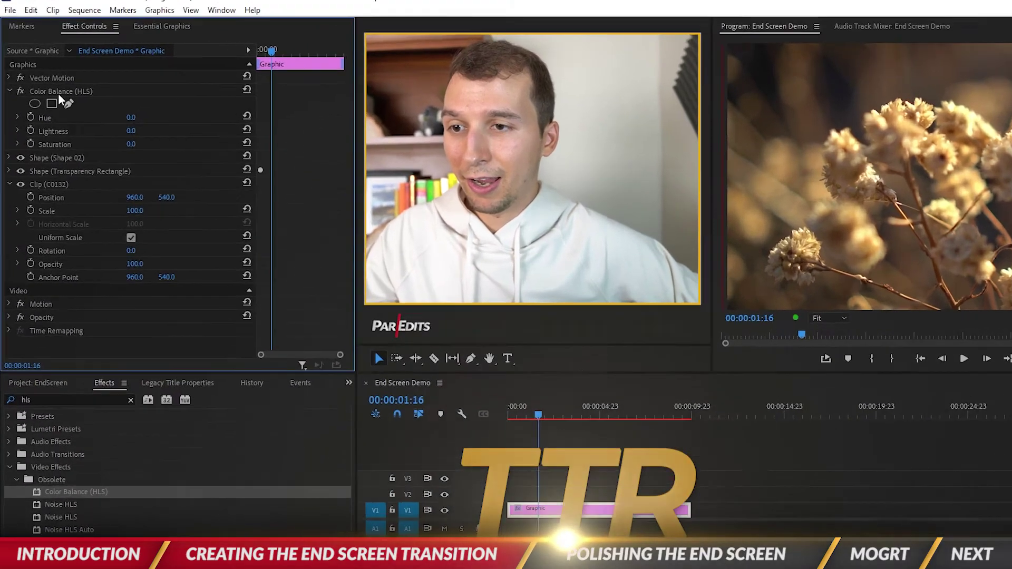
{"action": "left_click", "coordinate": [57, 95]}
{"action": "left_click_drag", "start_coordinate": [107, 123], "coordinate": [123, 240]}
{"action": "left_click_drag", "start_coordinate": [188, 230], "coordinate": [95, 230]}
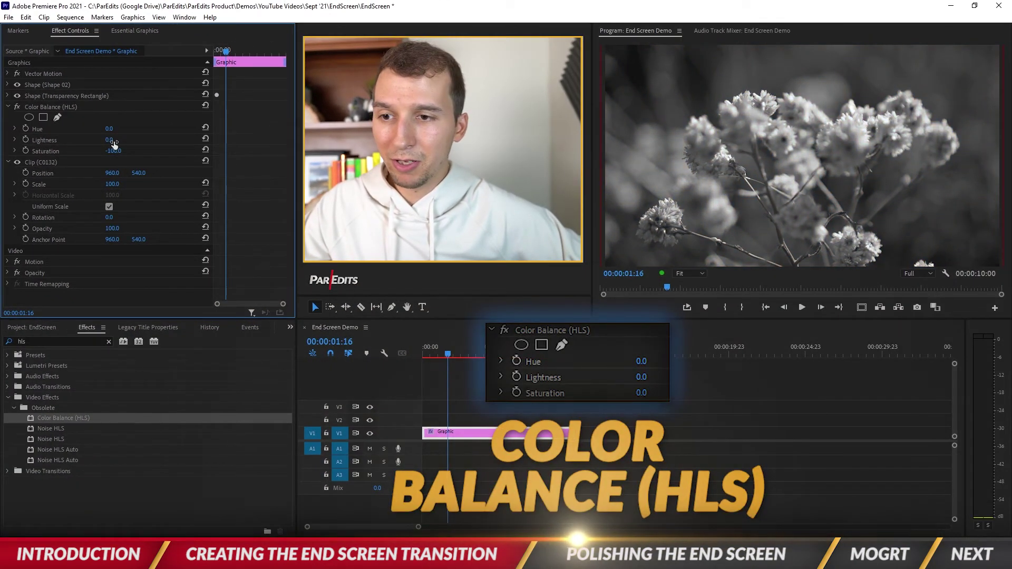
{"action": "left_click_drag", "start_coordinate": [109, 140], "coordinate": [88, 140]}
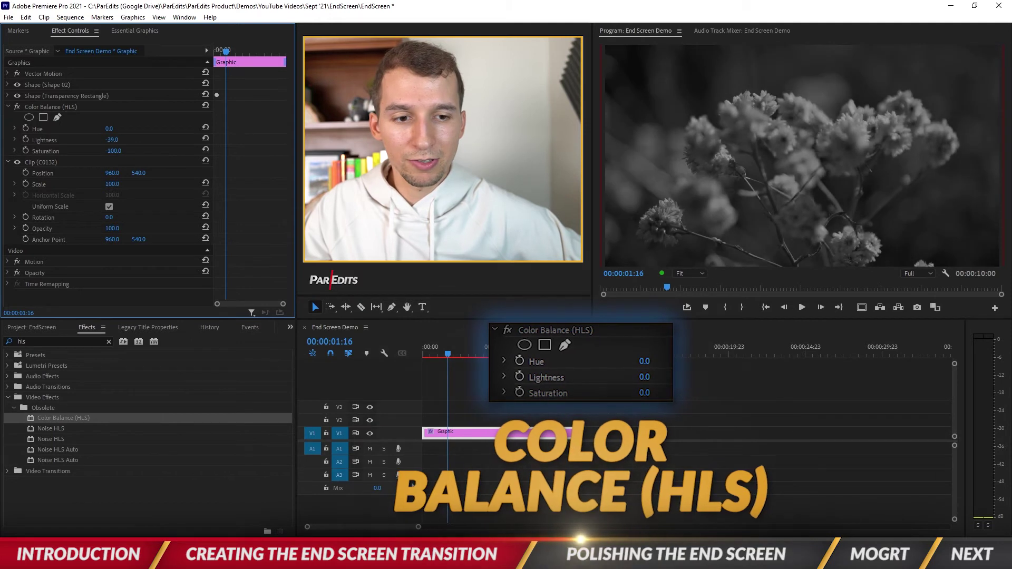
Turn on the Program monitor's transparency grid and play the end screen from the first frame to 00:00:03:00.
{"action": "key", "text": "Home"}
{"action": "left_click", "coordinate": [772, 403]}
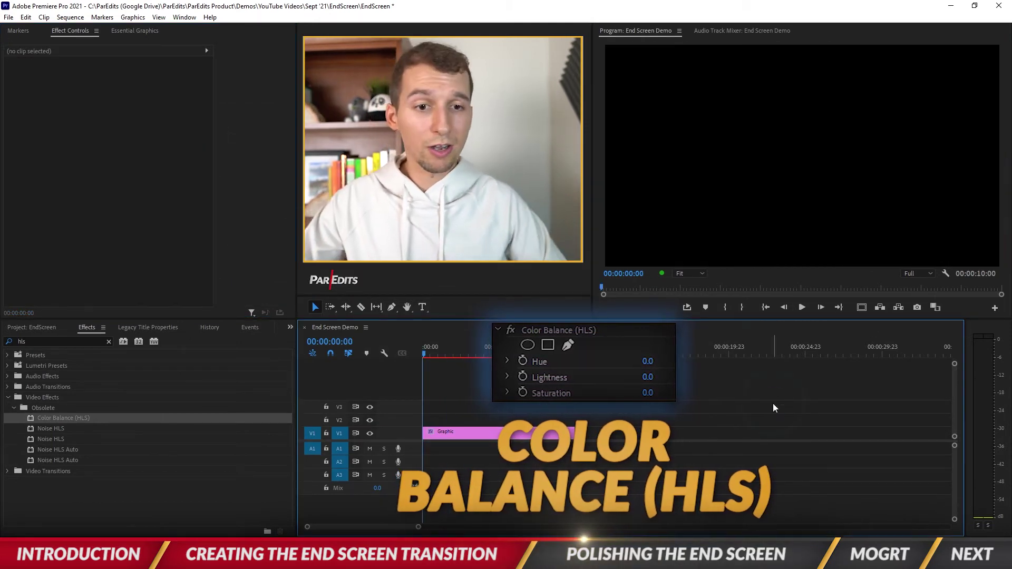
{"action": "left_click", "coordinate": [946, 274]}
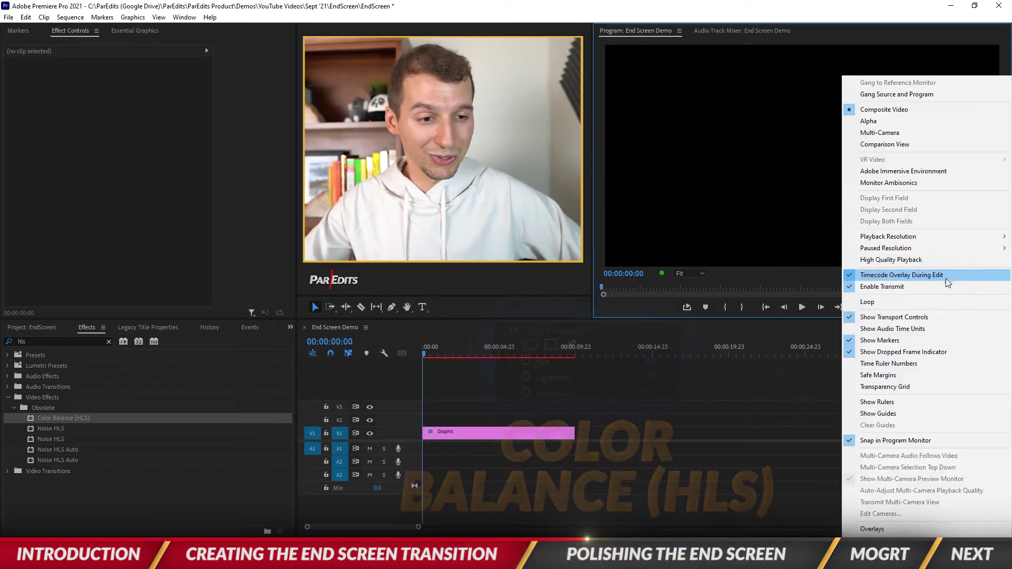
{"action": "left_click", "coordinate": [887, 385]}
{"action": "key", "text": "space"}
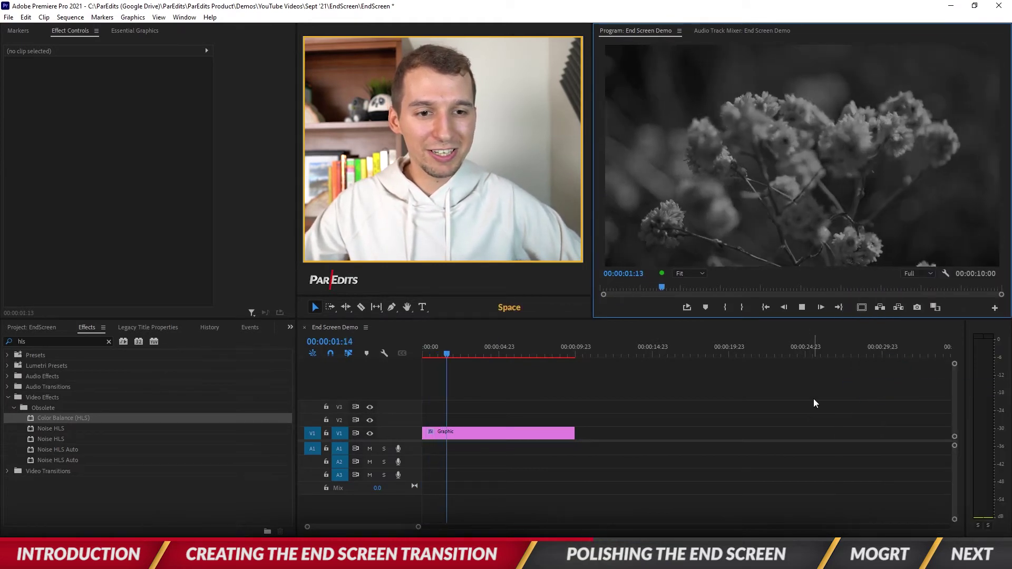
{"action": "key", "text": "space"}
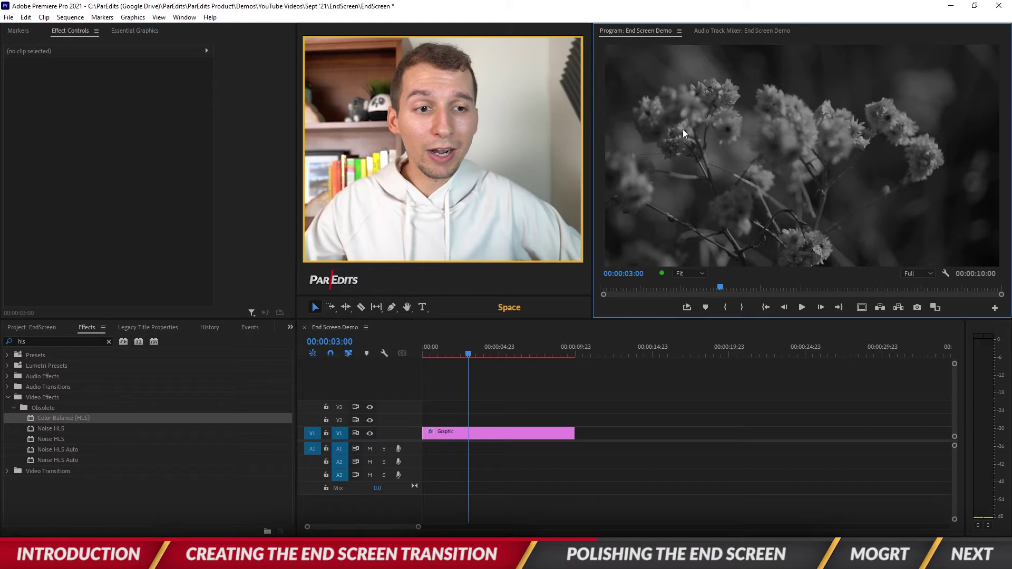
Add a new horizontal text layer inside the graphic clip on V1.
{"action": "left_click", "coordinate": [497, 431]}
{"action": "key", "text": "v"}
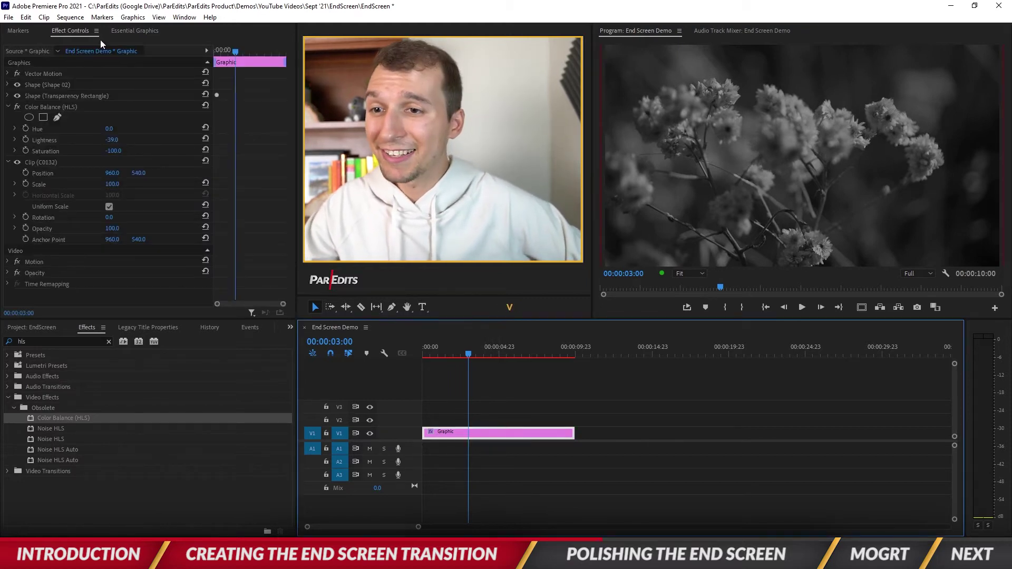
{"action": "left_click", "coordinate": [126, 33]}
{"action": "left_click", "coordinate": [278, 121]}
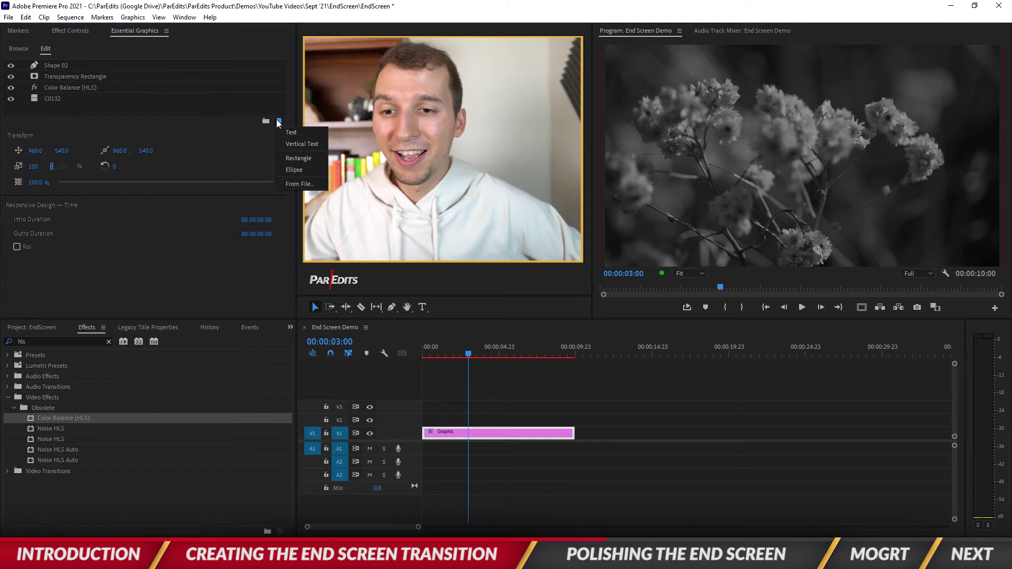
{"action": "left_click", "coordinate": [290, 133]}
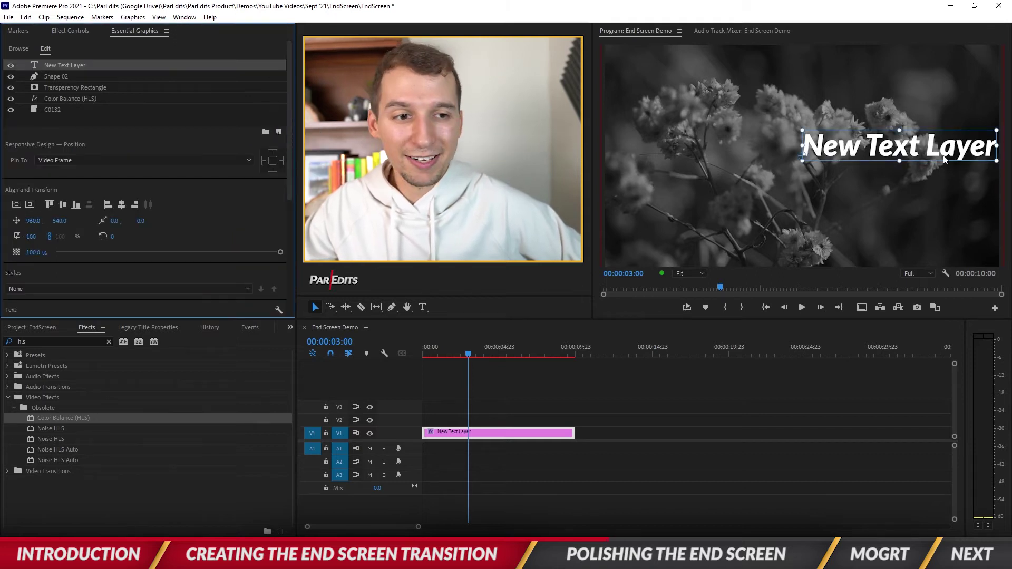
Move the new text layer to about 190, 324.7 in the frame's upper left and change its text to "SUBSCIRBE".
{"action": "left_click", "coordinate": [745, 141]}
{"action": "left_click_drag", "start_coordinate": [744, 141], "coordinate": [675, 97]}
{"action": "double_click", "coordinate": [758, 91]}
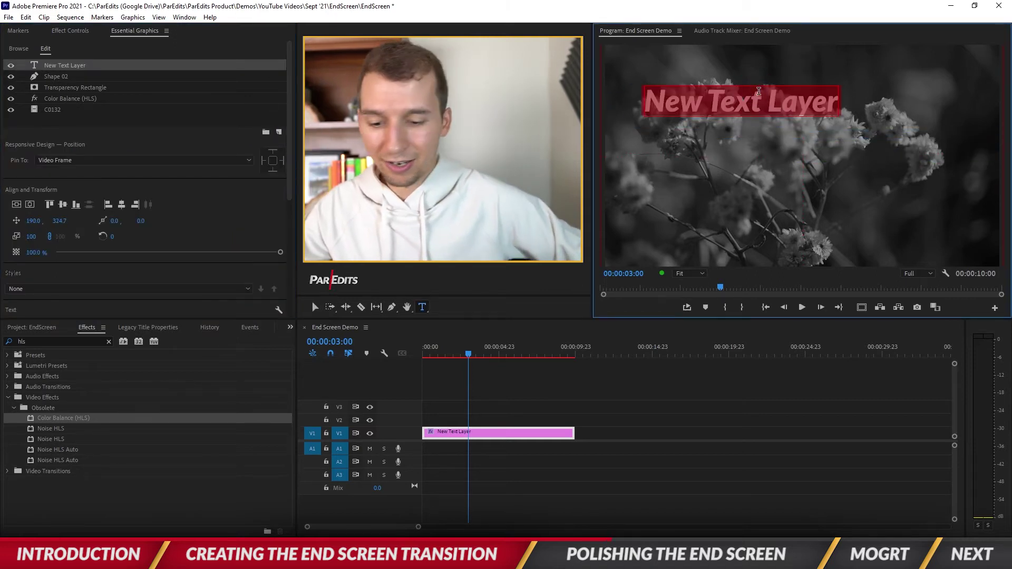
{"action": "type", "text": "SUBSCIRBE"}
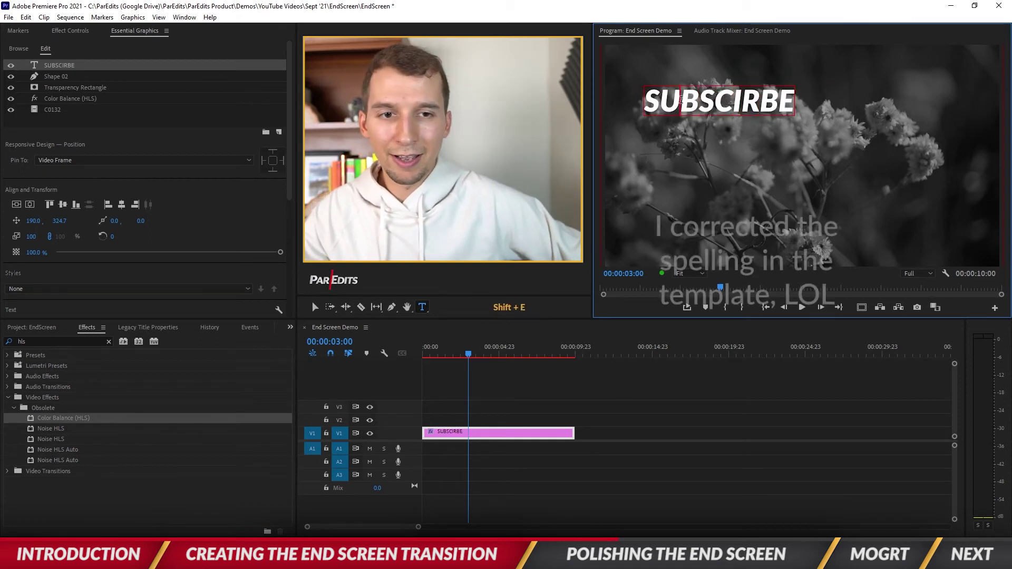
Set the font size of the whole SUBSCIRBE text to 114.
{"action": "key", "text": "ctrl+a"}
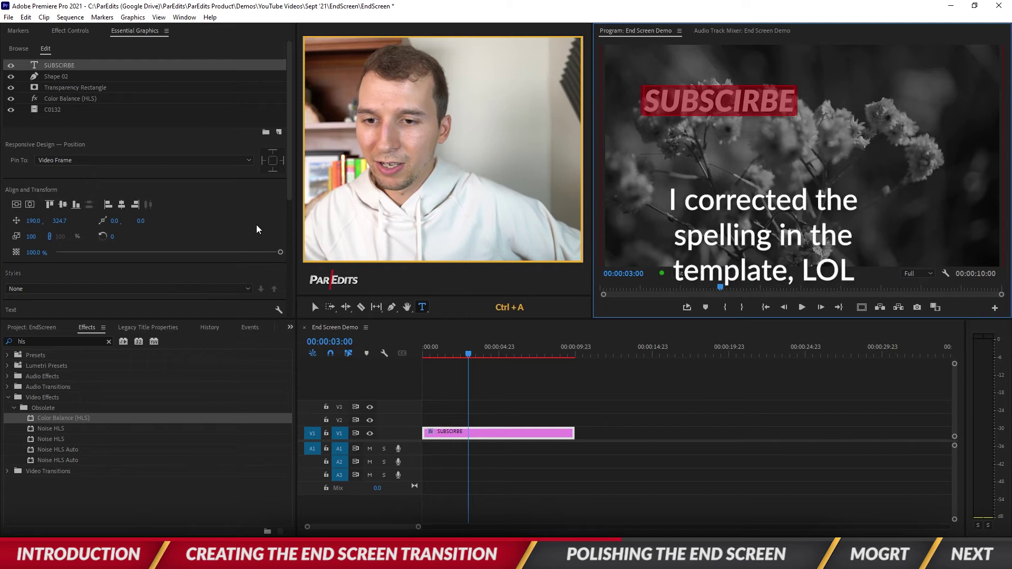
{"action": "scroll", "coordinate": [287, 200], "scroll_direction": "down", "scroll_amount": 6}
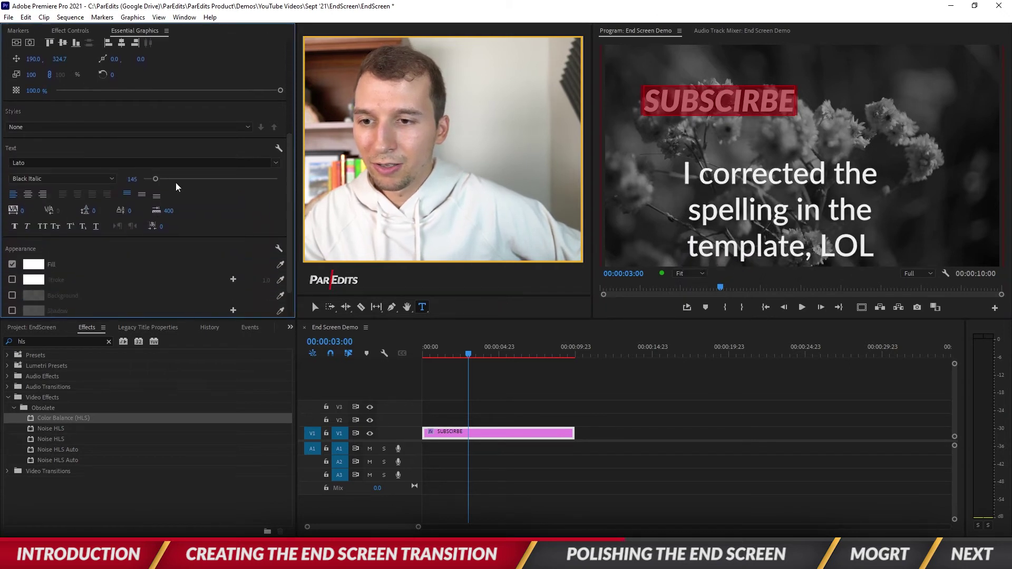
{"action": "left_click_drag", "start_coordinate": [155, 179], "coordinate": [154, 179]}
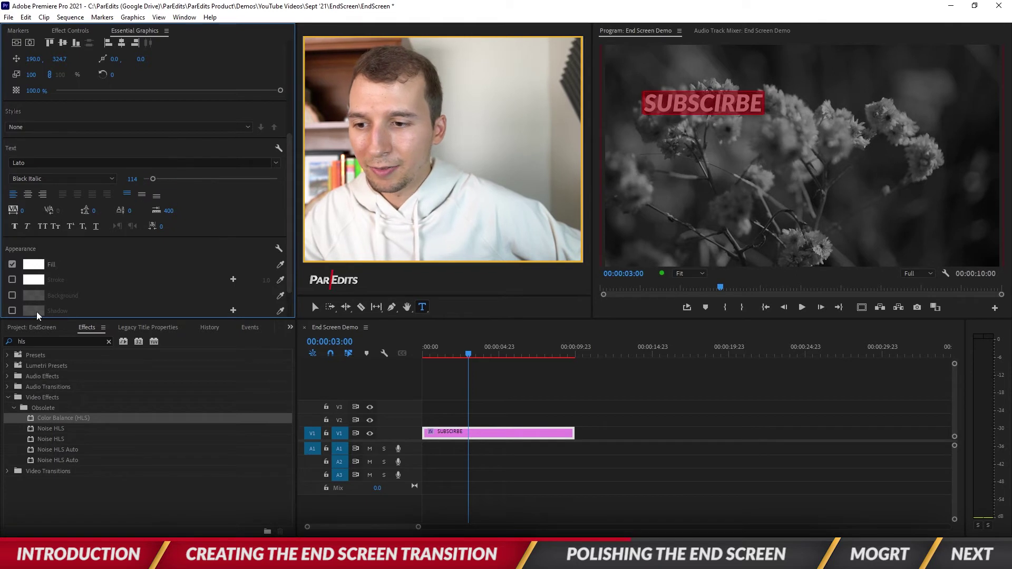
Turn on a shadow for the SUBSCIRBE text.
{"action": "left_click", "coordinate": [12, 311]}
{"action": "scroll", "coordinate": [142, 245], "scroll_direction": "down", "scroll_amount": 5}
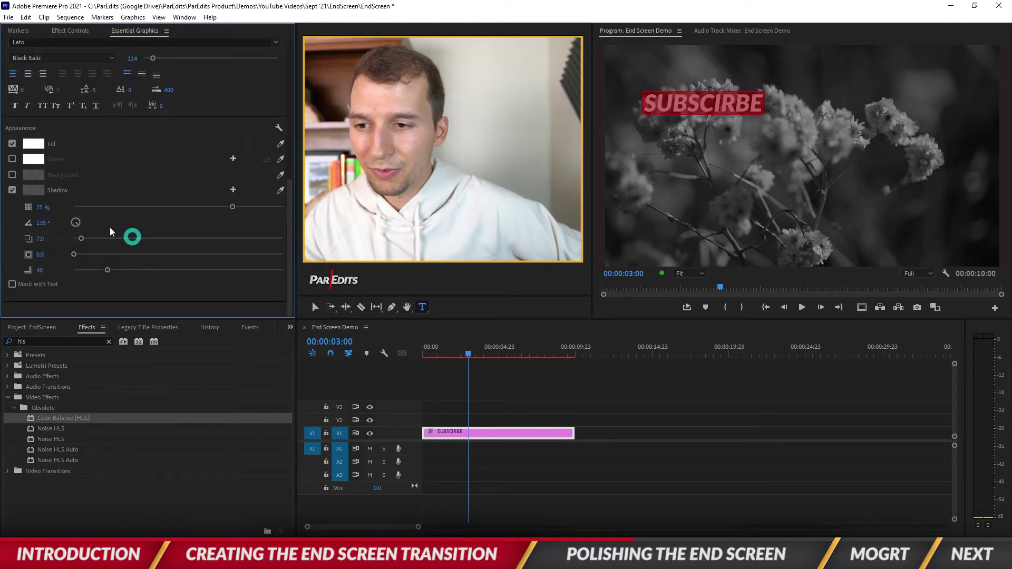